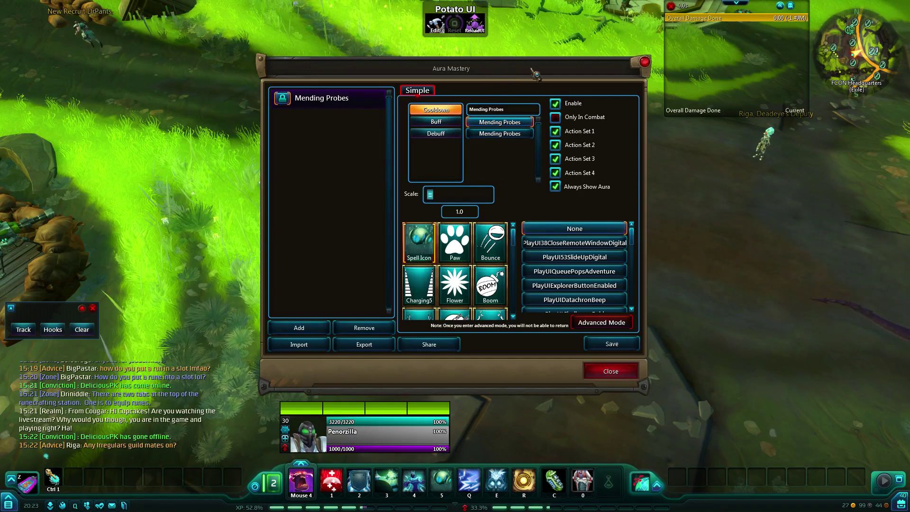
# - Close the Aura Mastery window and cast Mending Probes to test its cooldown aura
pyautogui.moveTo(483, 67); pyautogui.dragTo(575, 61)
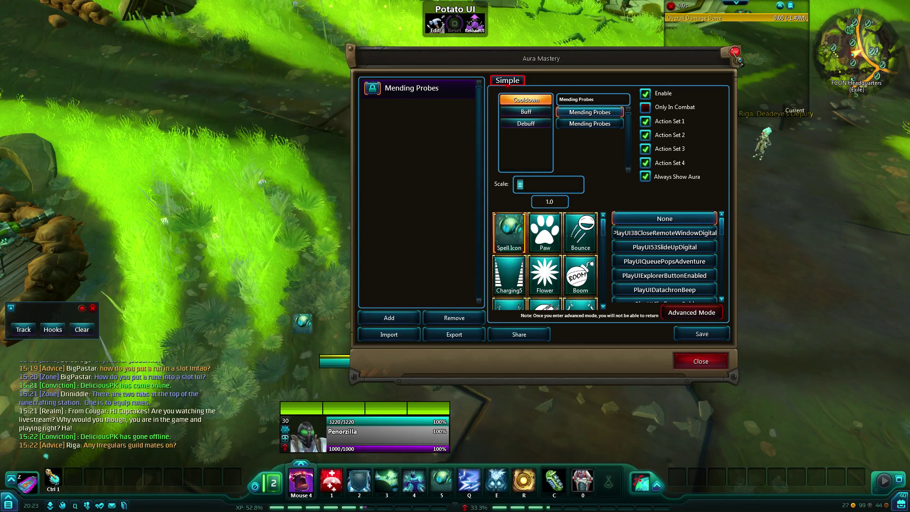
pyautogui.click(735, 54)
pyautogui.press('w')
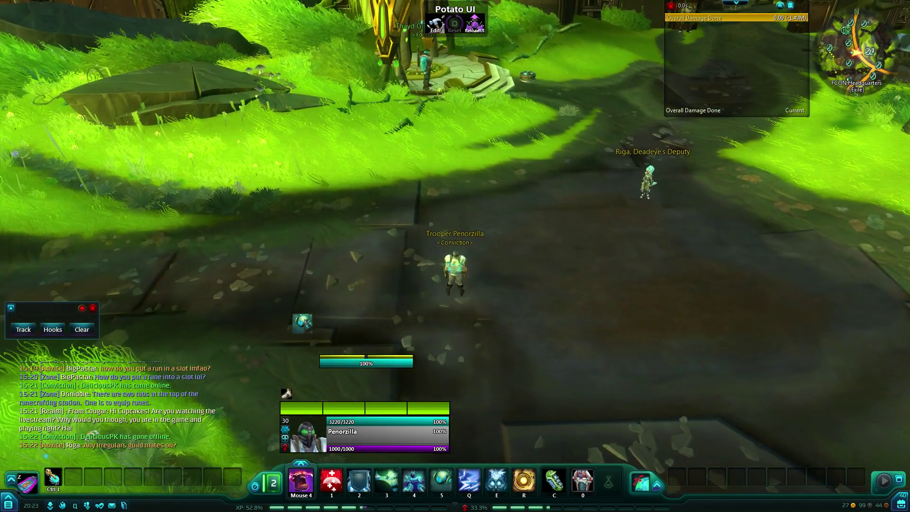
pyautogui.press('a')
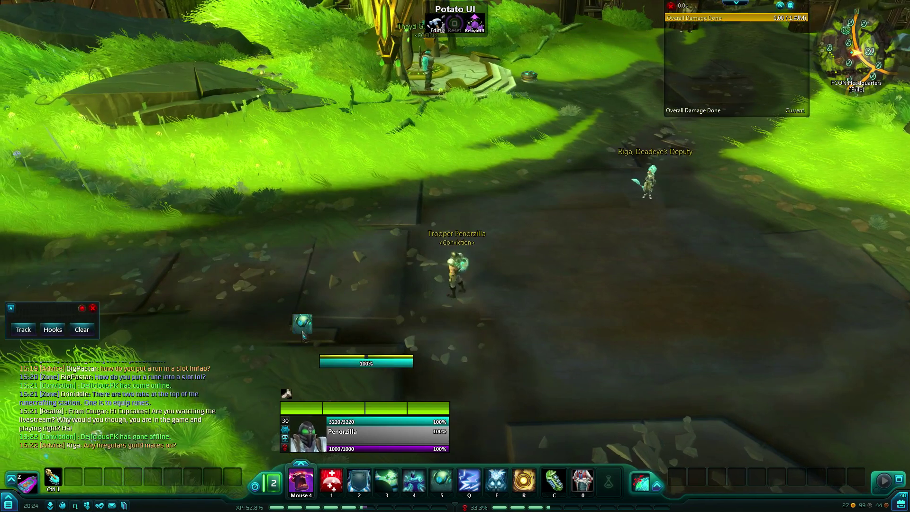
pyautogui.press('5')
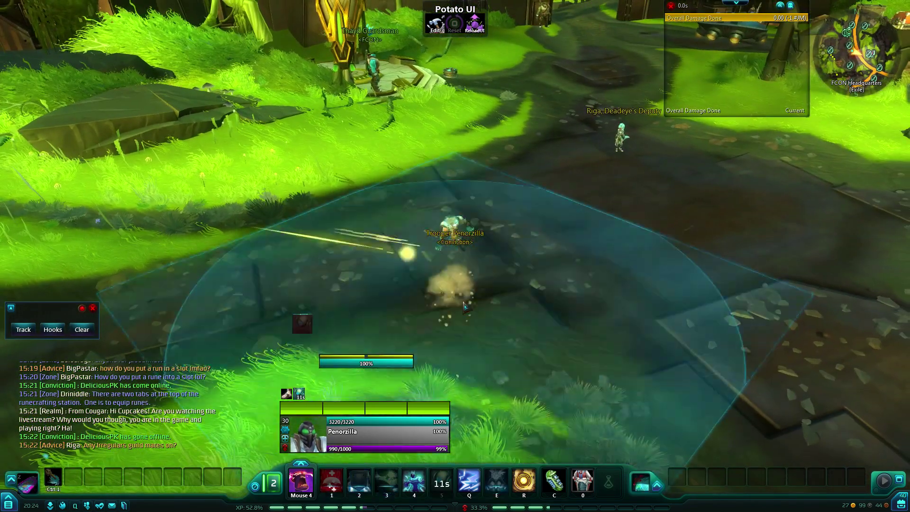
pyautogui.press('w')
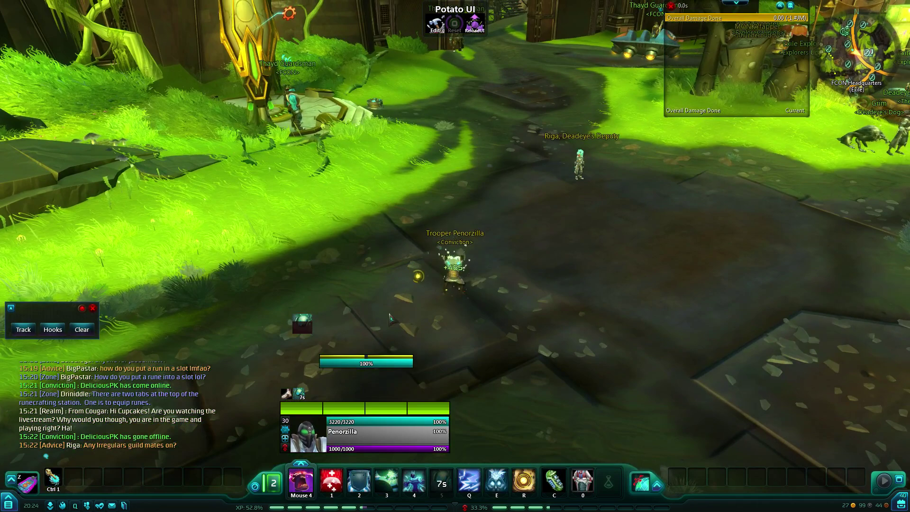
# - Run toward the target dummies and reopen the Aura Mastery settings with the /am chat command
pyautogui.moveTo(389, 317); pyautogui.dragTo(305, 329)
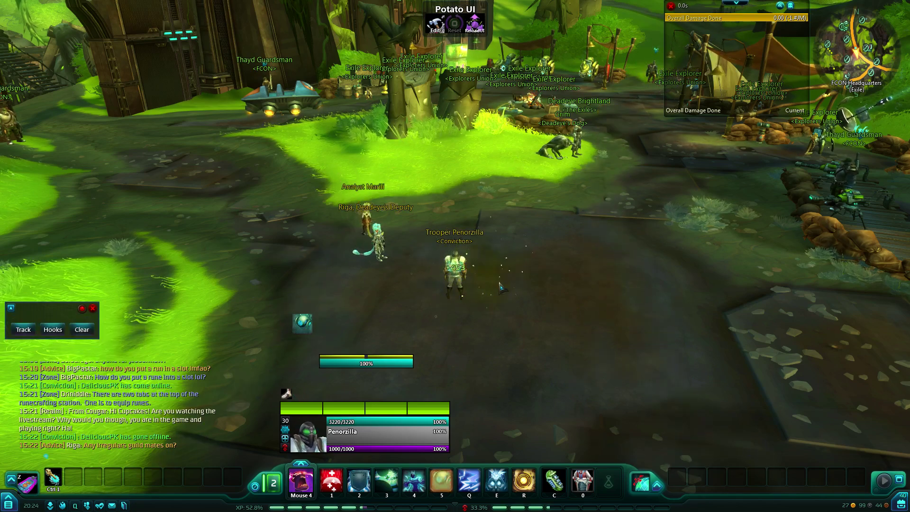
pyautogui.moveTo(503, 288); pyautogui.dragTo(625, 288)
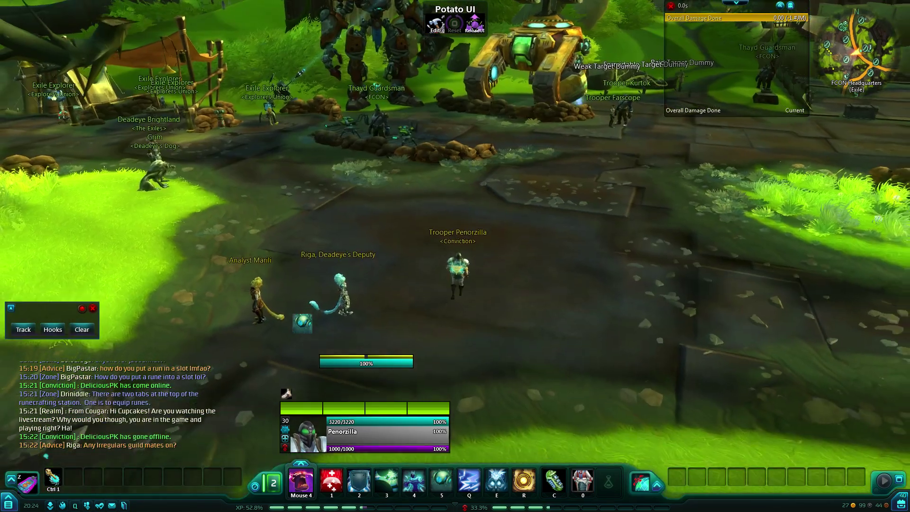
pyautogui.moveTo(447, 300); pyautogui.dragTo(516, 300)
pyautogui.press('w')
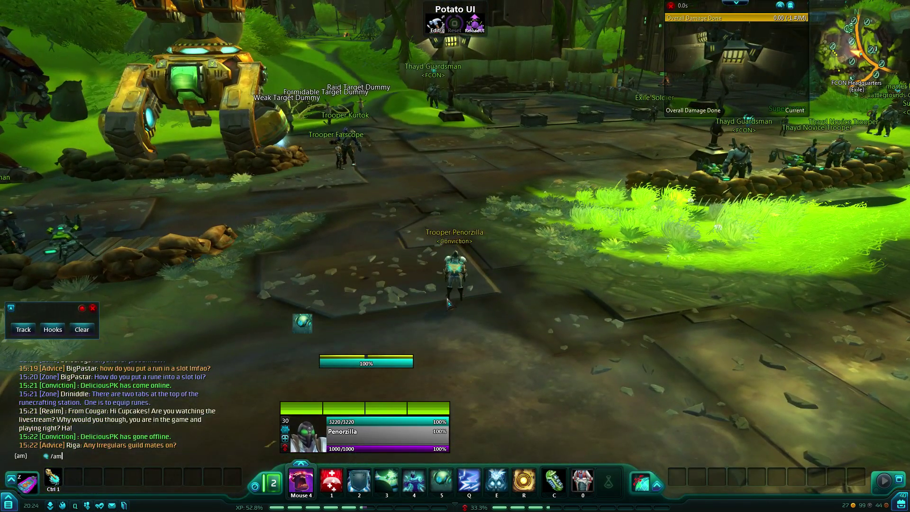
pyautogui.press('Return')
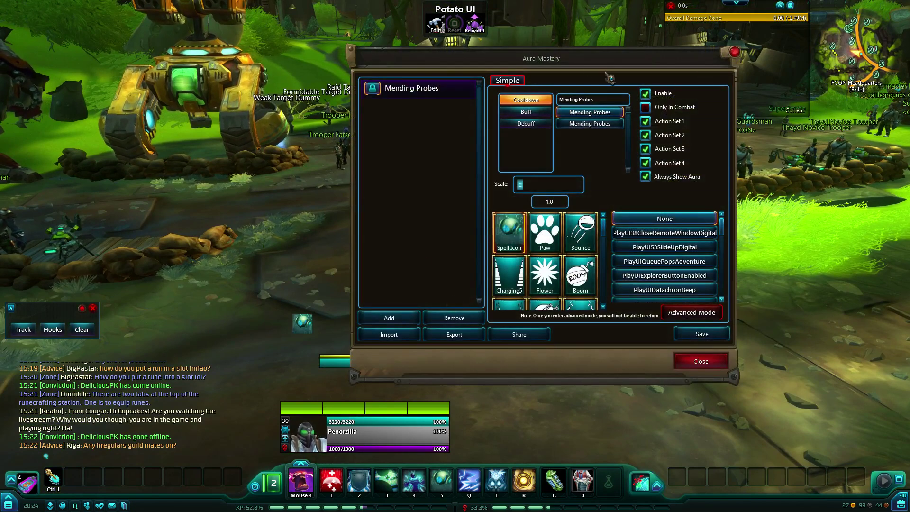
pyautogui.moveTo(591, 57); pyautogui.dragTo(632, 46)
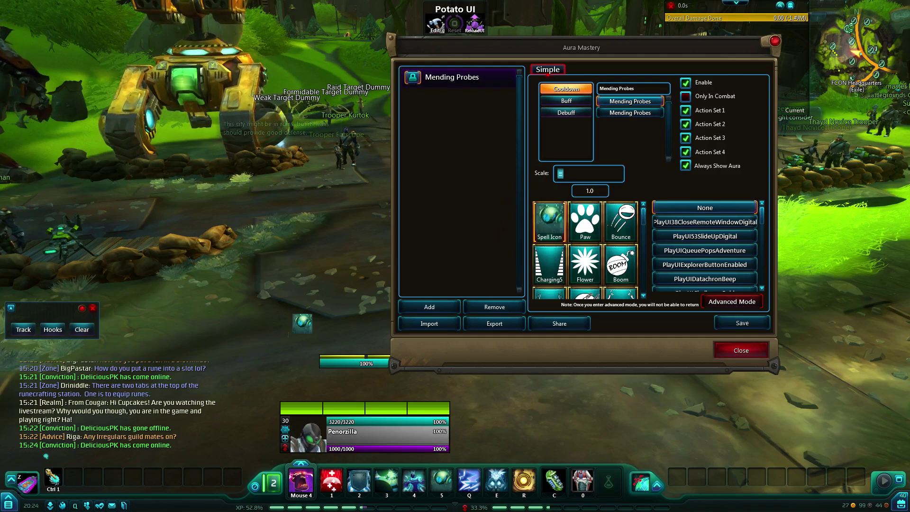
pyautogui.hotkey('alt', 'Tab')
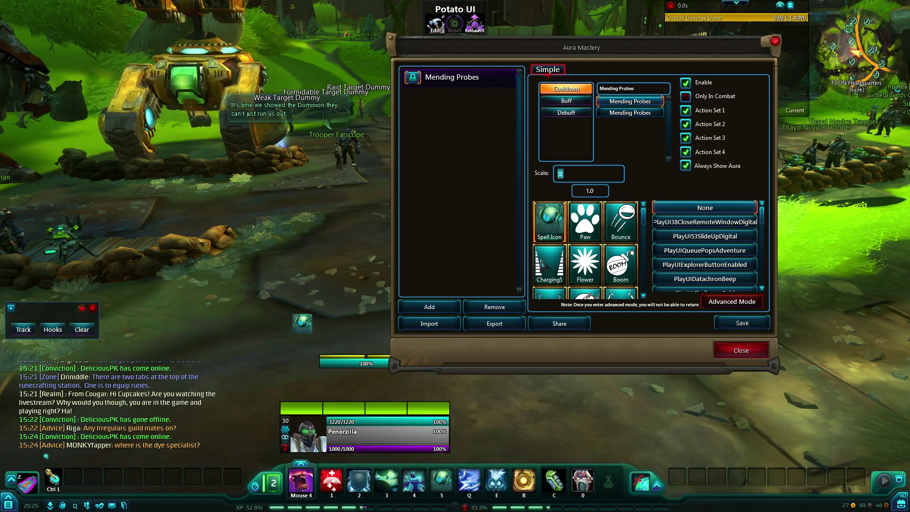
# - Add a new cooldown aura, filter the spells by "Rechar" and assign it the Recharge spell
pyautogui.click(449, 310)
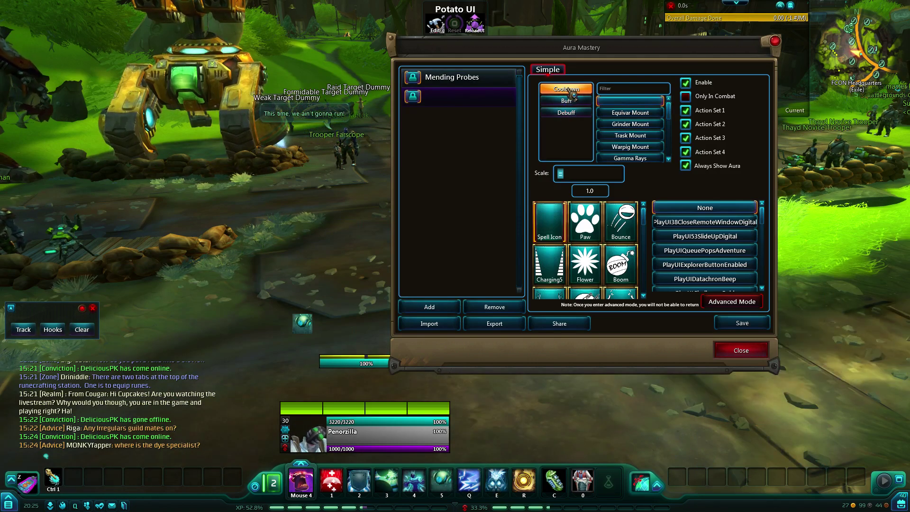
pyautogui.click(616, 89)
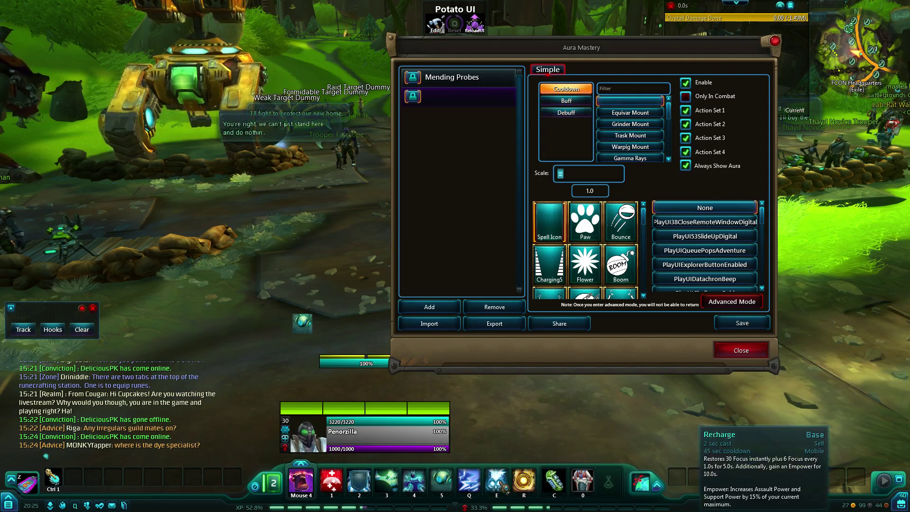
pyautogui.write('Rechar')
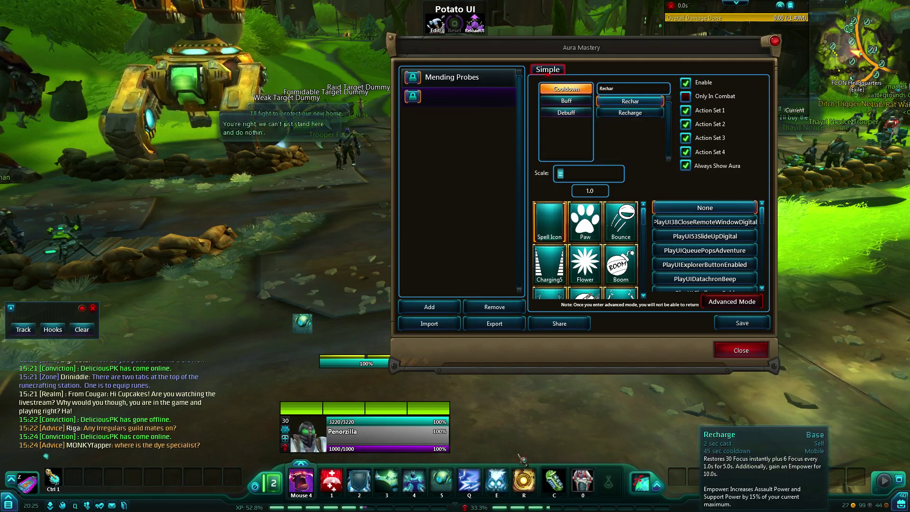
pyautogui.click(635, 113)
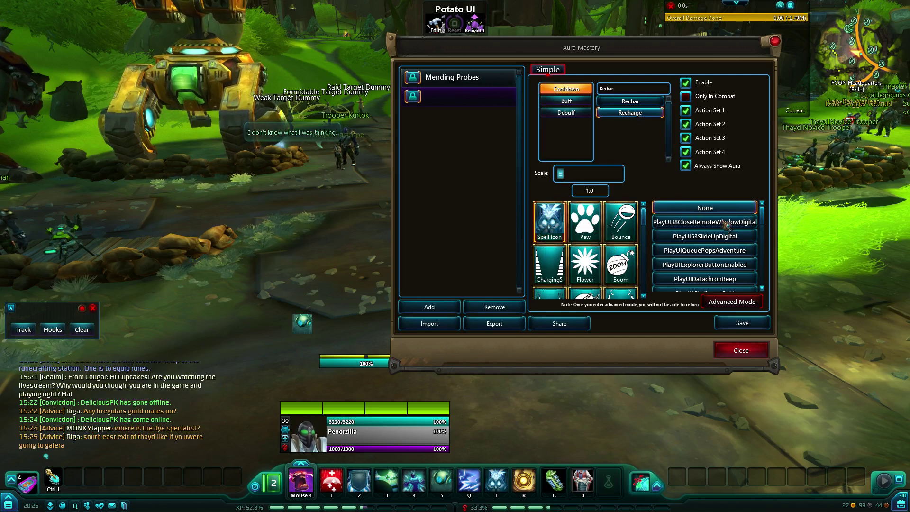
# - Preview several alert sounds and choose PlayUIDatachronIncoming for the Recharge aura
pyautogui.moveTo(762, 216); pyautogui.dragTo(763, 259)
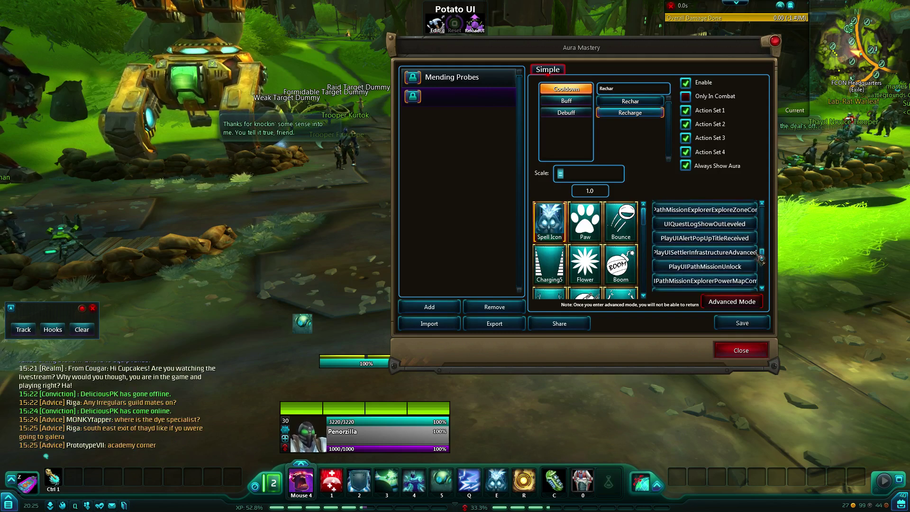
pyautogui.click(715, 238)
pyautogui.click(717, 253)
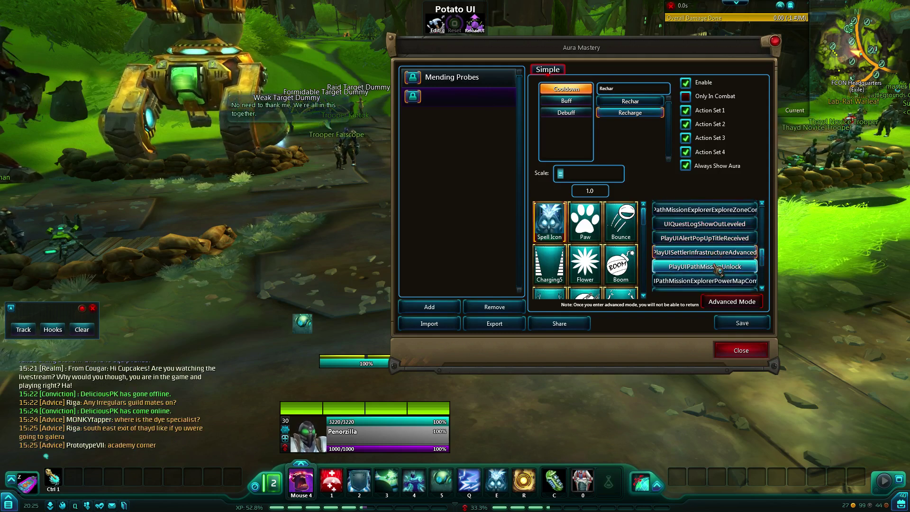
pyautogui.click(717, 267)
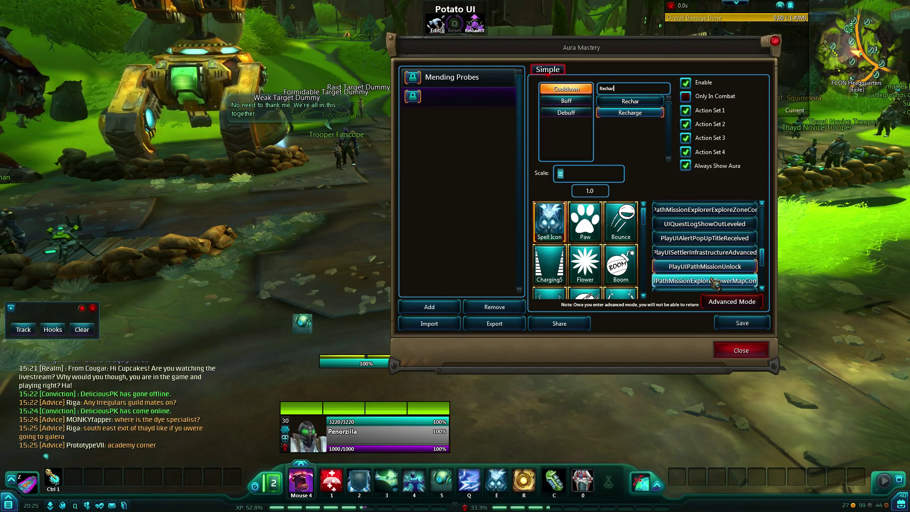
pyautogui.click(712, 280)
pyautogui.moveTo(762, 257); pyautogui.dragTo(762, 244)
pyautogui.click(718, 240)
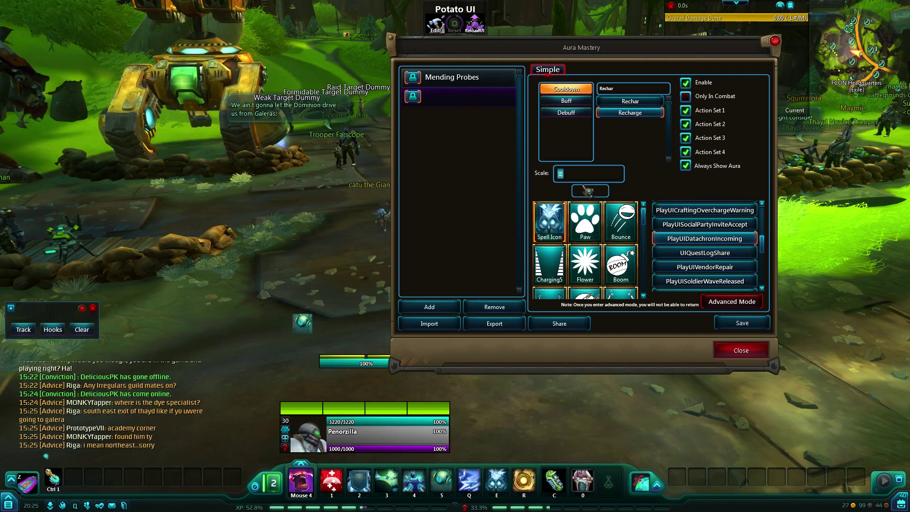
# - Try the Recharge aura at scale 0.5, set its scale to 1 and save it
pyautogui.moveTo(562, 178); pyautogui.dragTo(546, 180)
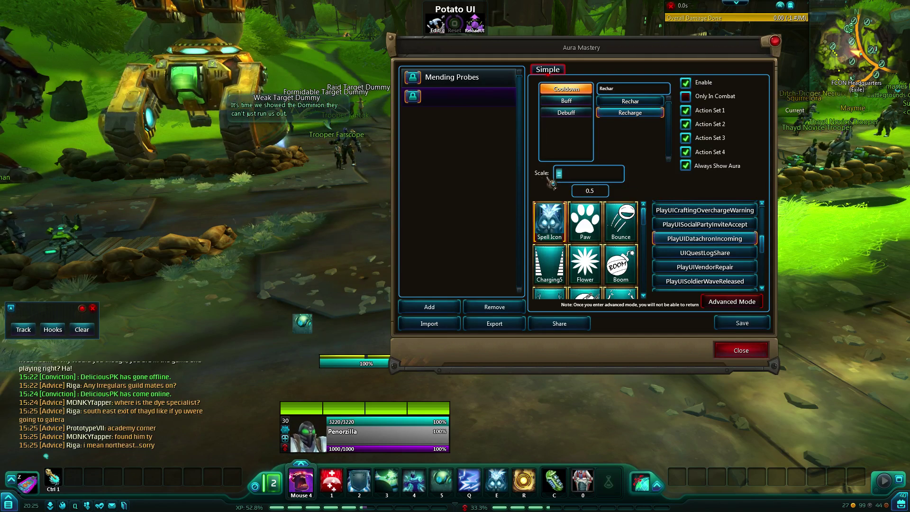
pyautogui.moveTo(562, 182); pyautogui.dragTo(561, 182)
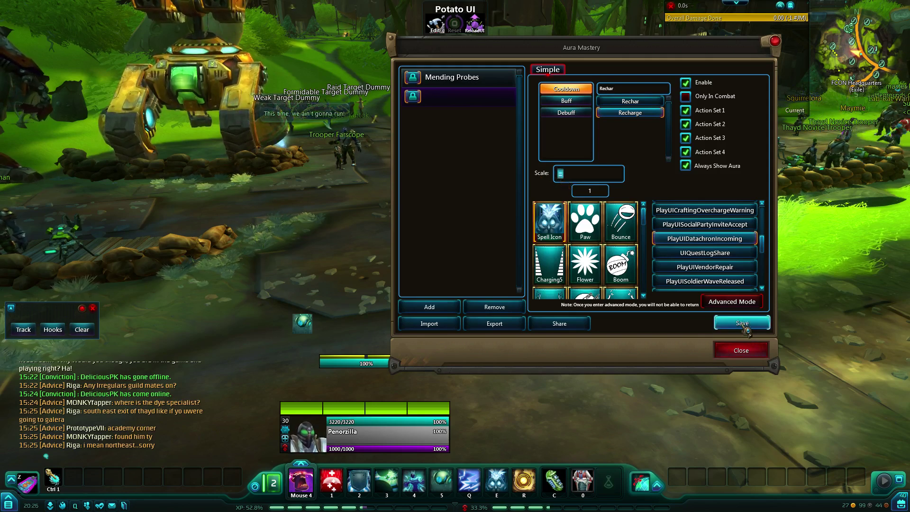
pyautogui.click(743, 326)
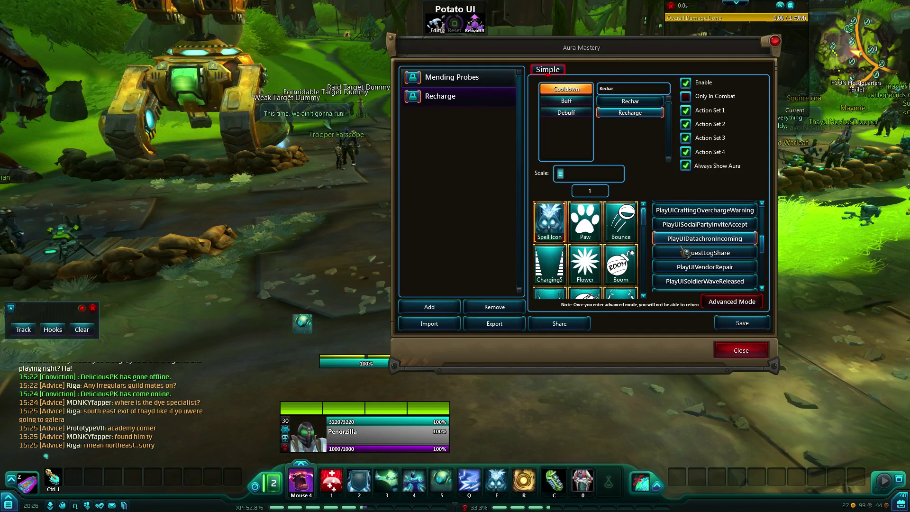
# - Move the settings window clear of the character and place the Recharge icon above the Mending Probes icon, over the sandbags
pyautogui.moveTo(616, 51); pyautogui.dragTo(738, 117)
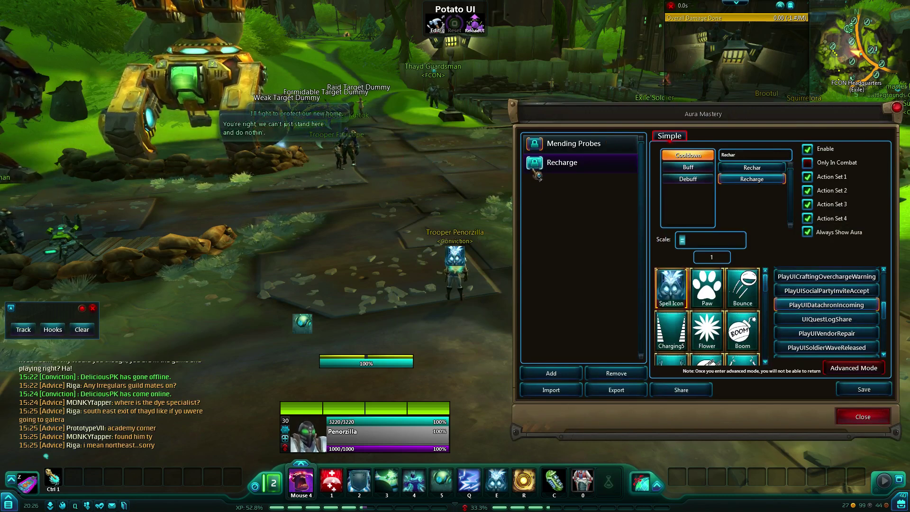
pyautogui.moveTo(447, 263); pyautogui.dragTo(206, 218)
pyautogui.moveTo(691, 247)
pyautogui.mouseDown()
pyautogui.moveTo(752, 251)
pyautogui.moveTo(690, 249)
pyautogui.mouseUp()
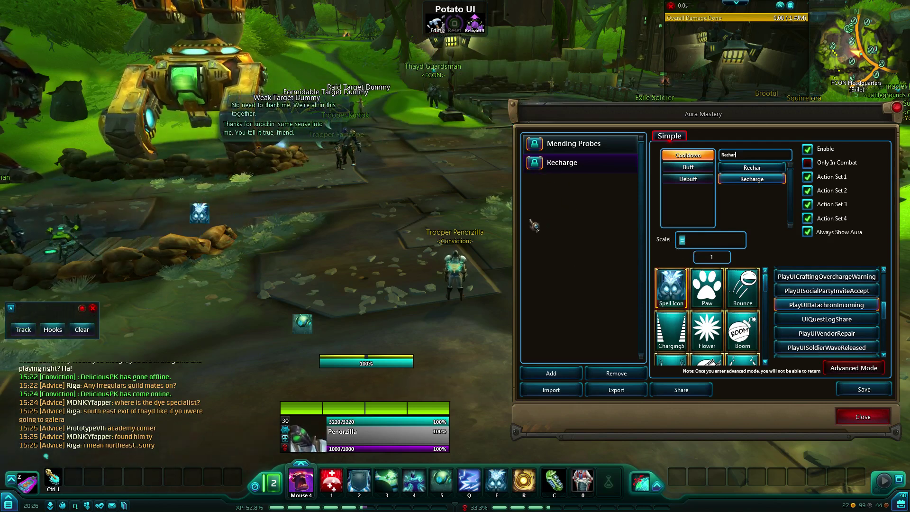
# - Try the Paw and Bounce icons for the Recharge aura and return it to Spell Icon
pyautogui.click(713, 303)
pyautogui.click(874, 392)
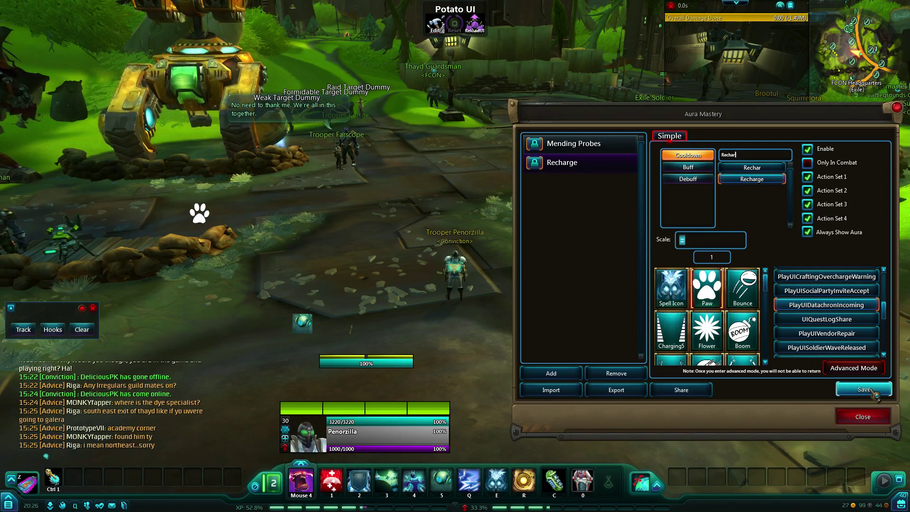
pyautogui.click(743, 287)
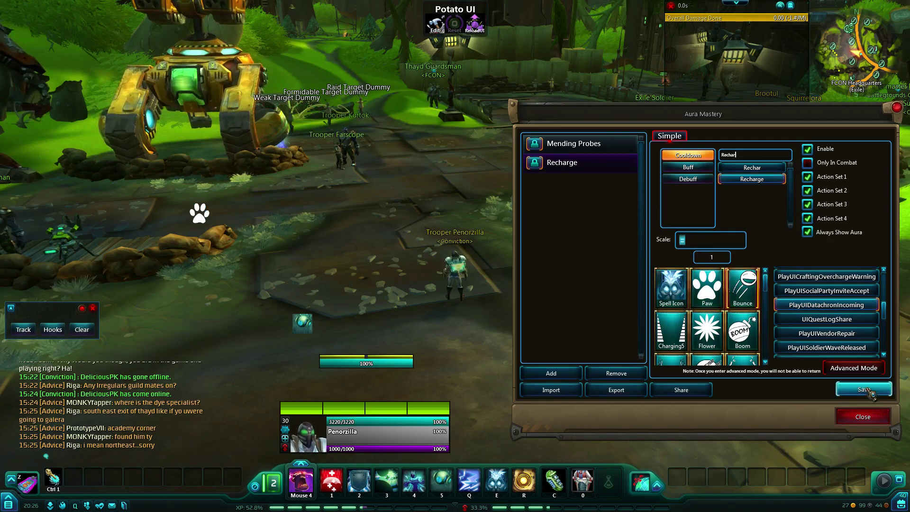
pyautogui.click(671, 287)
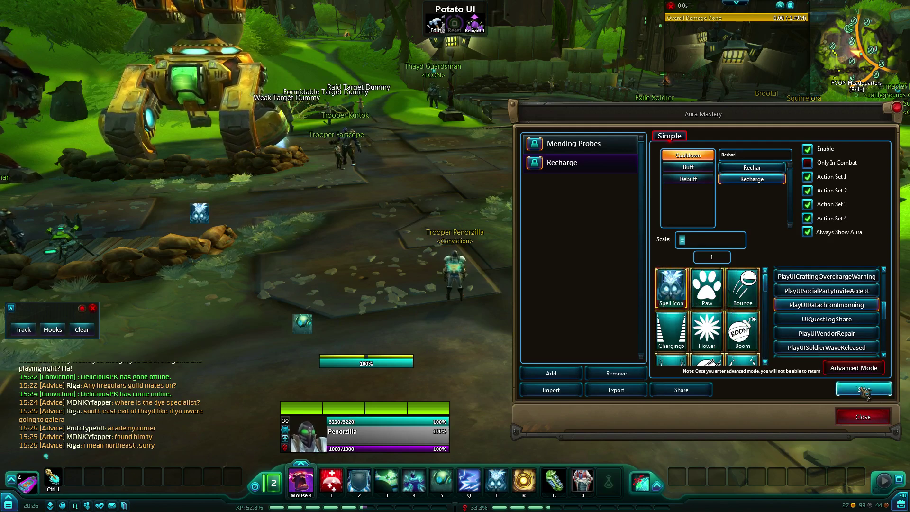
# - Set the Recharge aura's icon to Lightning and save the change
pyautogui.moveTo(766, 288); pyautogui.dragTo(772, 304)
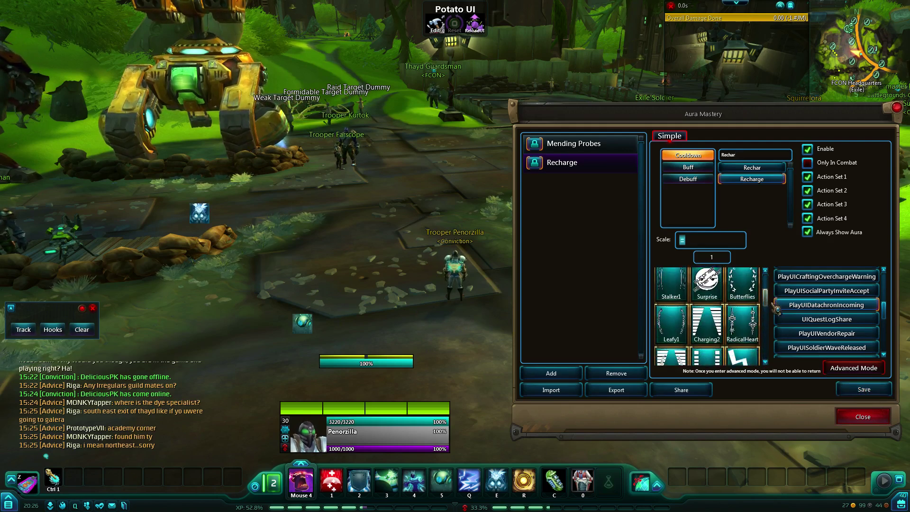
pyautogui.scroll(-2, 776, 308)
pyautogui.click(742, 295)
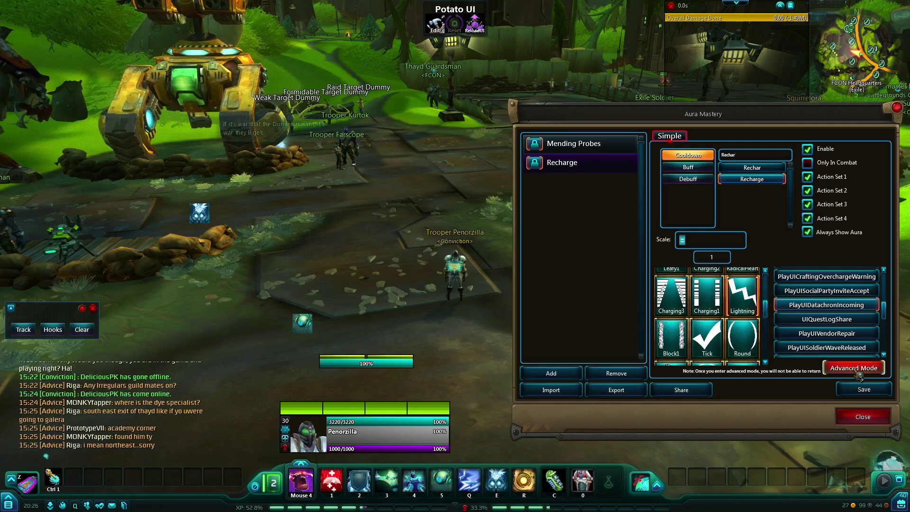
pyautogui.click(864, 389)
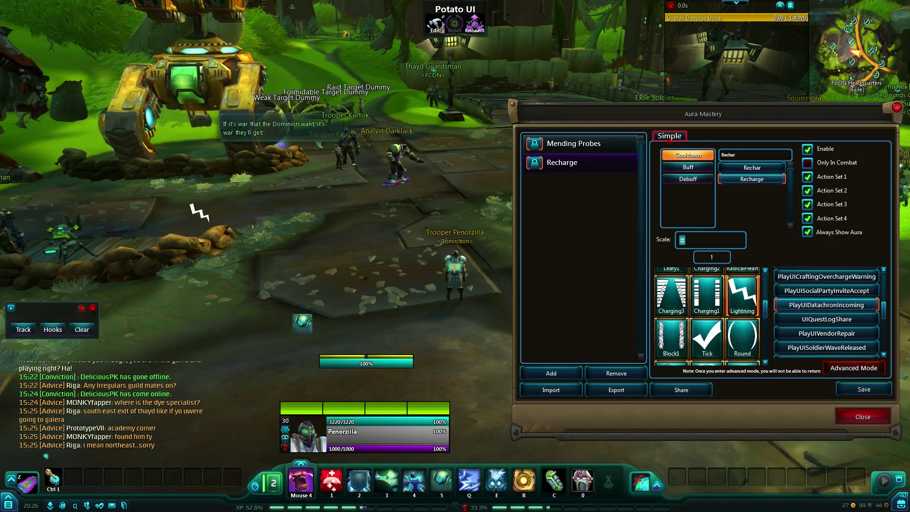
# - Close the Aura Mastery settings and cast Recharge to check the aura's cooldown display while running
pyautogui.write('we')
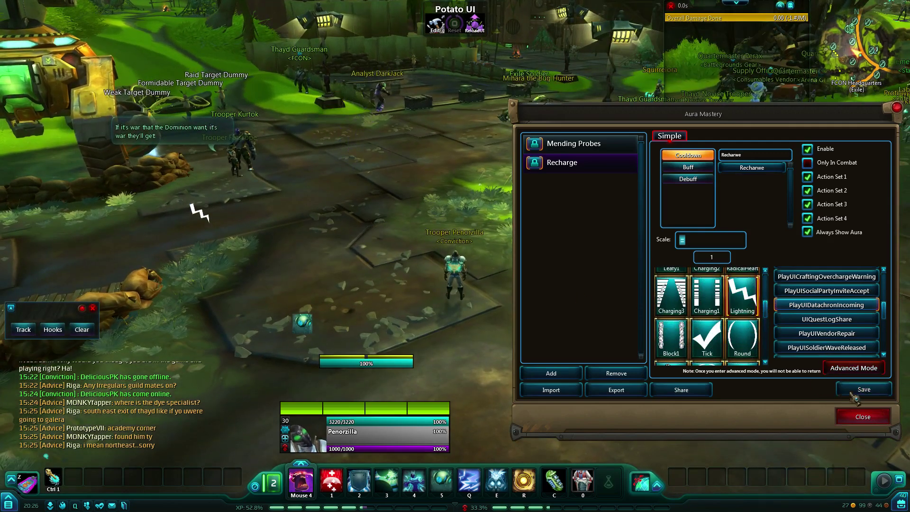
pyautogui.click(861, 416)
pyautogui.press('e')
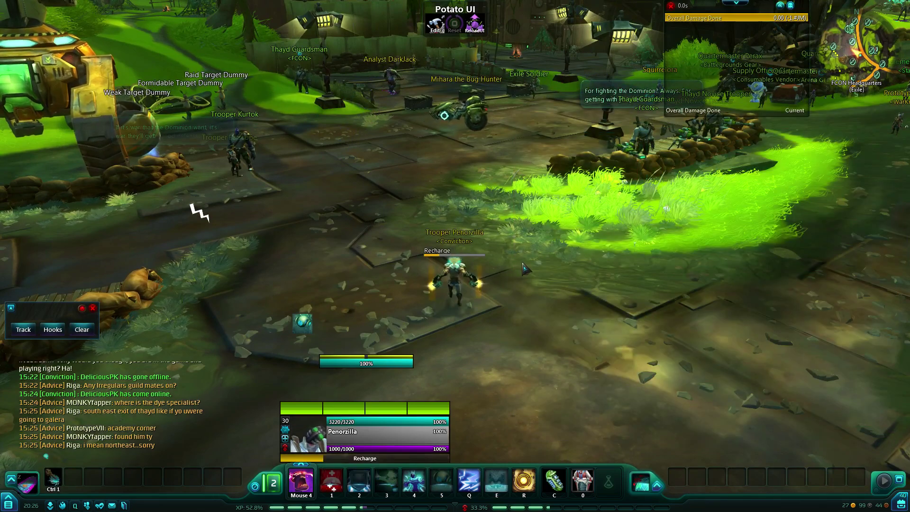
pyautogui.press('e')
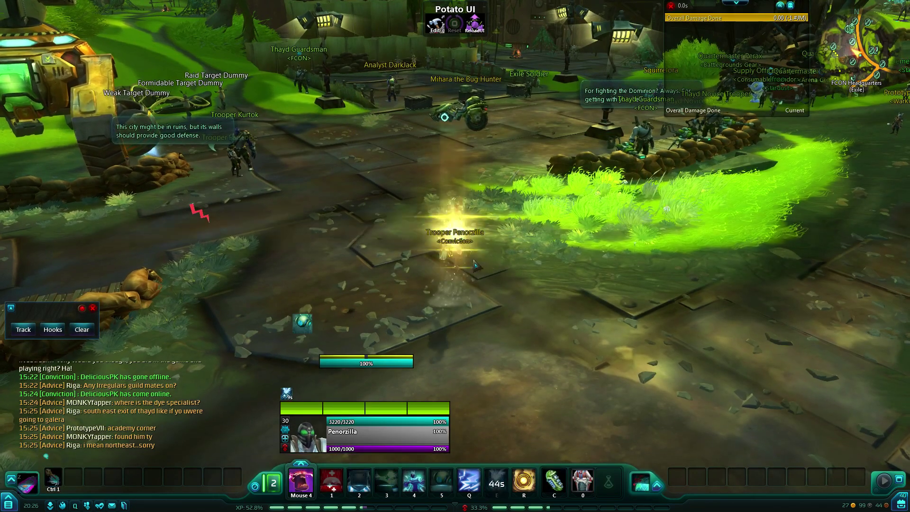
pyautogui.press('w')
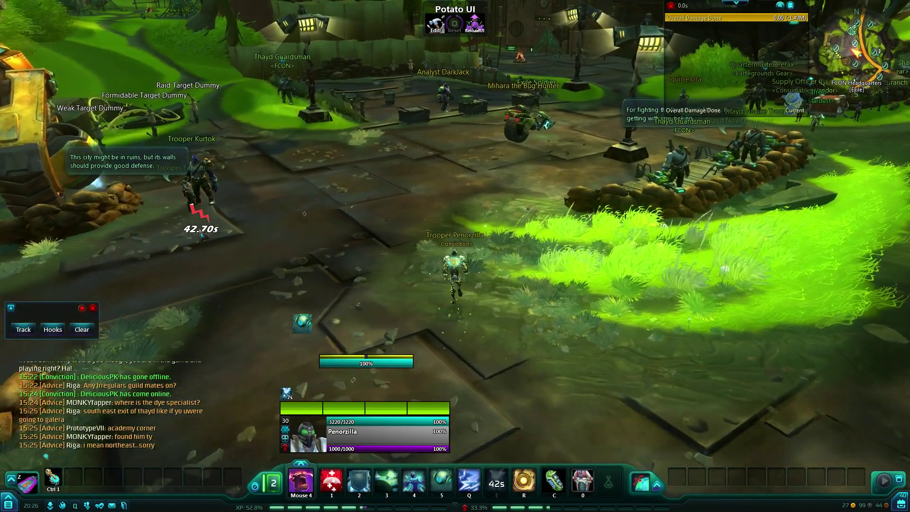
pyautogui.press('w')
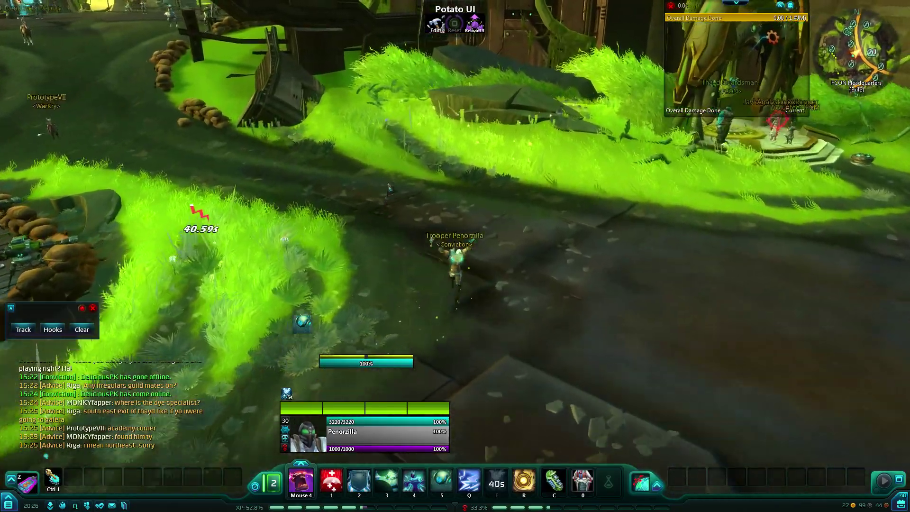
# - Run the character toward the target dummies and reopen the Aura Mastery settings with /am
pyautogui.press('w')
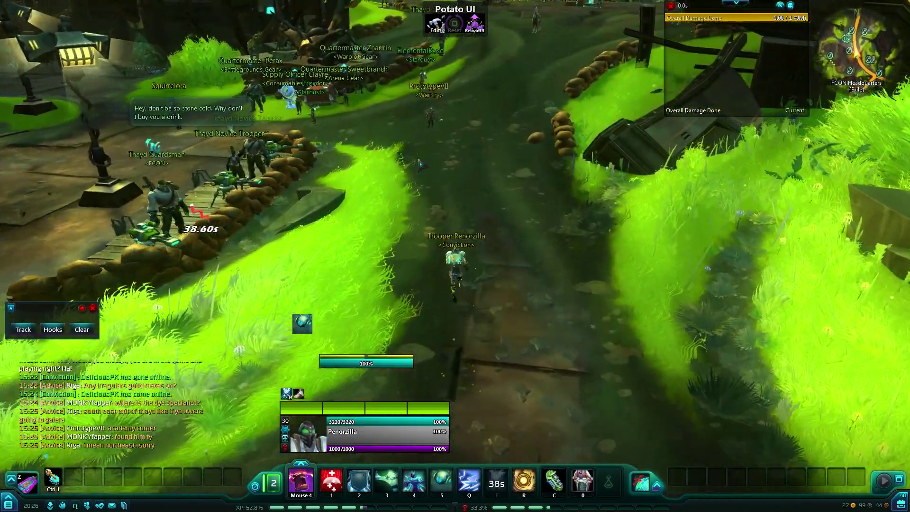
pyautogui.press('w')
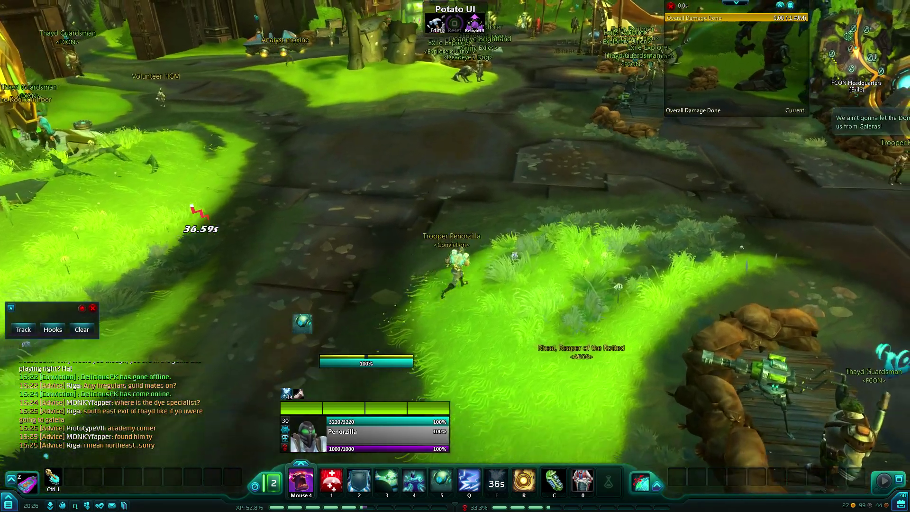
pyautogui.write('w')
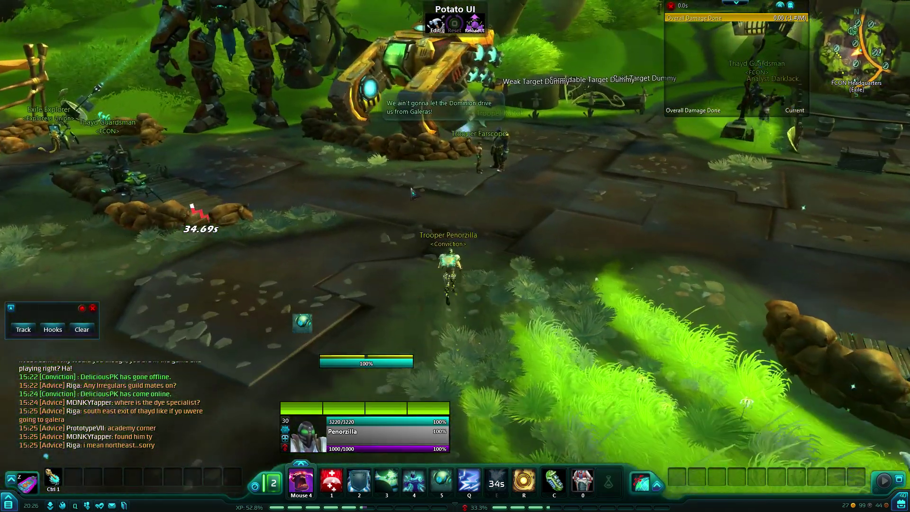
pyautogui.write('/am')
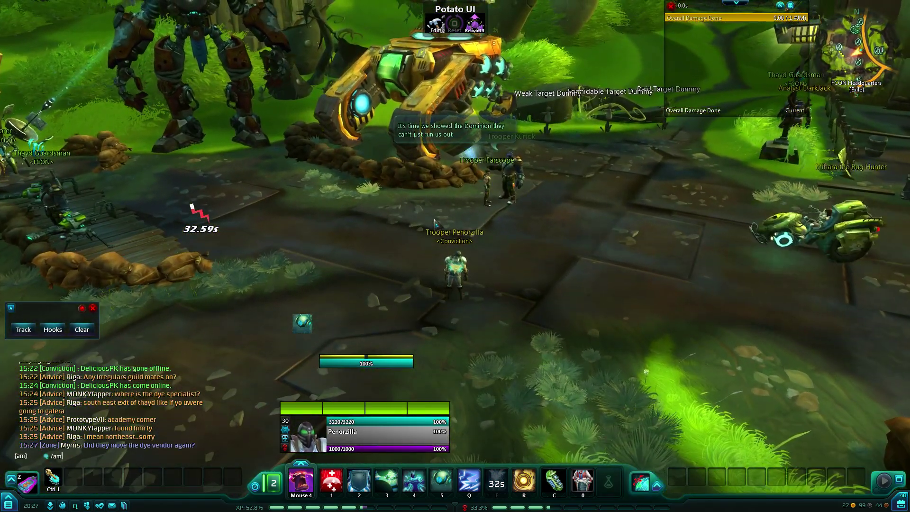
pyautogui.press('Return')
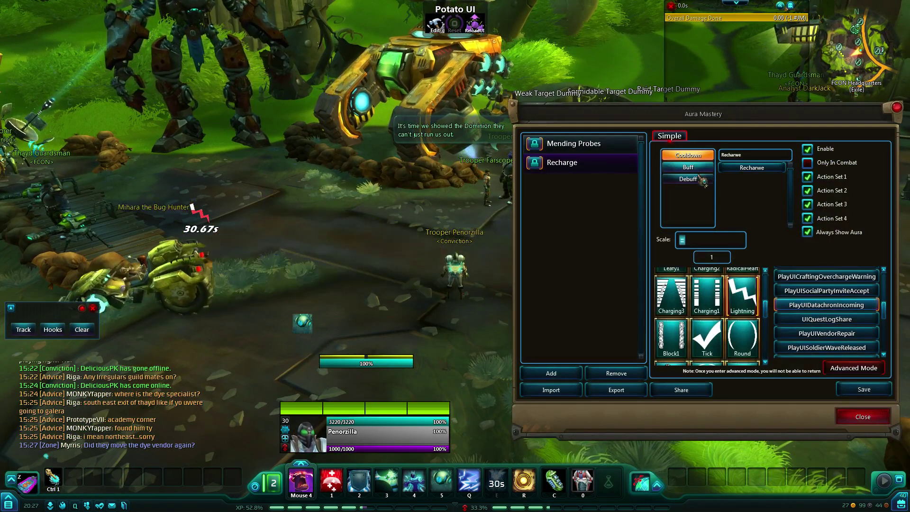
# - Try the Buff and Debuff types for the Recharge aura, clear the spell filter and browse the full spell list
pyautogui.click(695, 167)
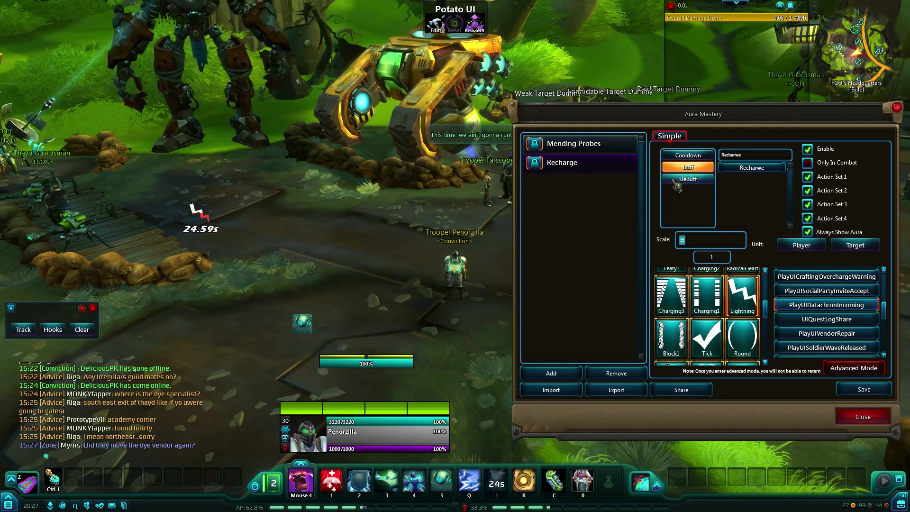
pyautogui.click(689, 180)
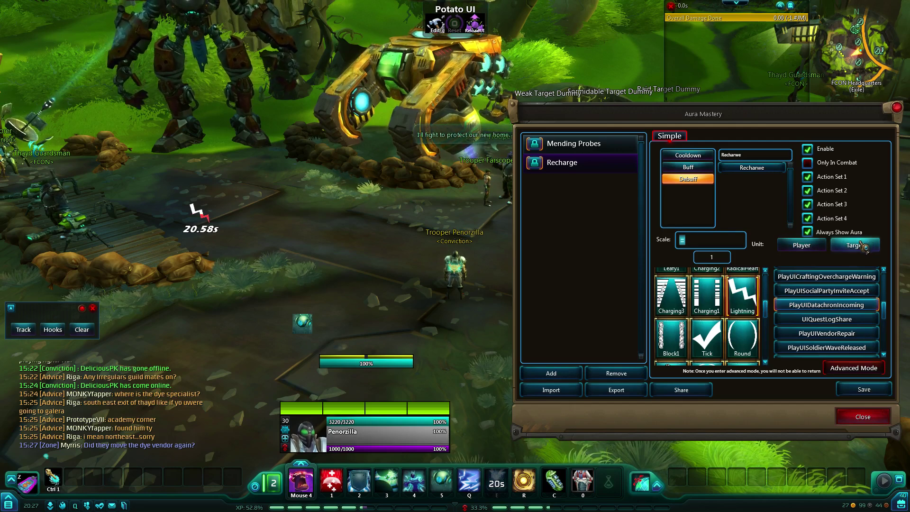
pyautogui.doubleClick(759, 156)
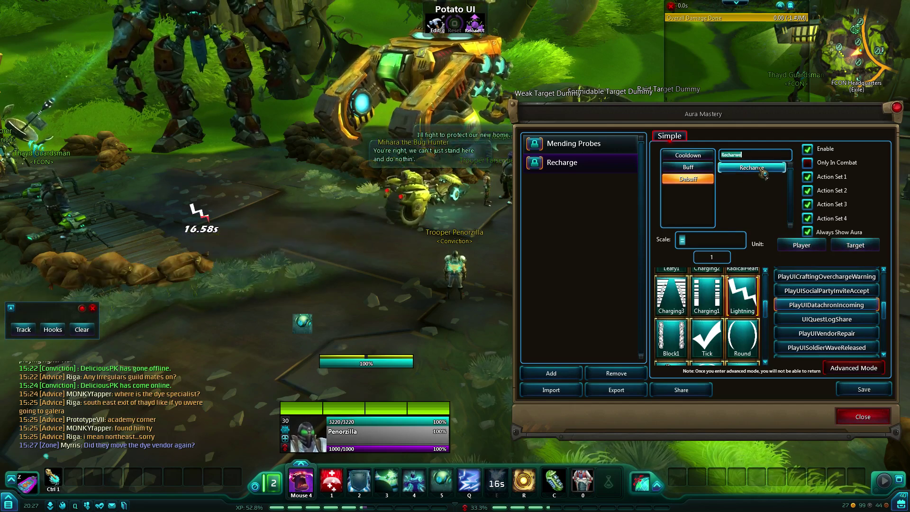
pyautogui.press('BackSpace')
pyautogui.scroll(-5, 773, 180)
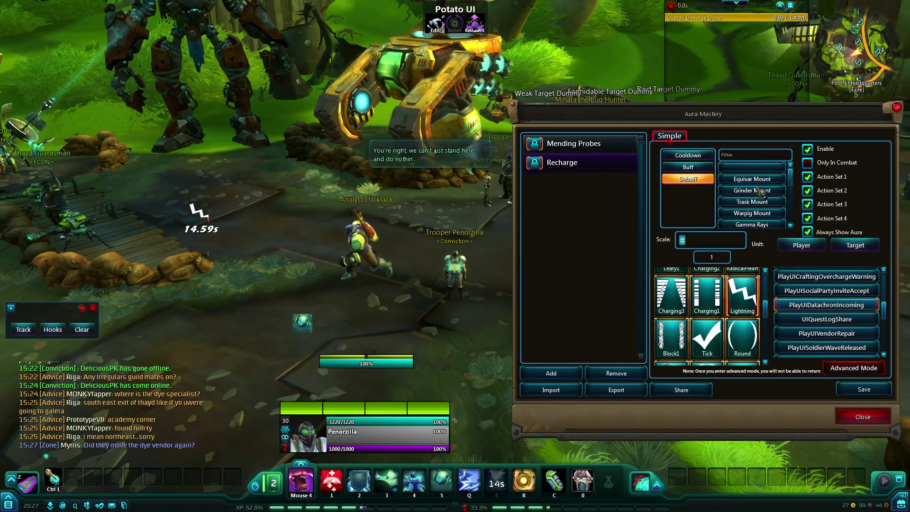
pyautogui.scroll(-10, 786, 188)
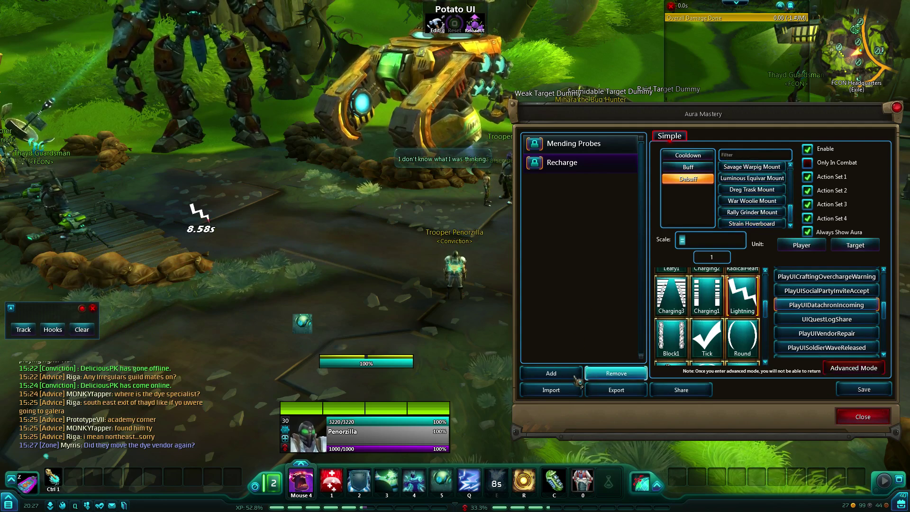
# - Add a new aura and switch it to advanced mode
pyautogui.click(551, 373)
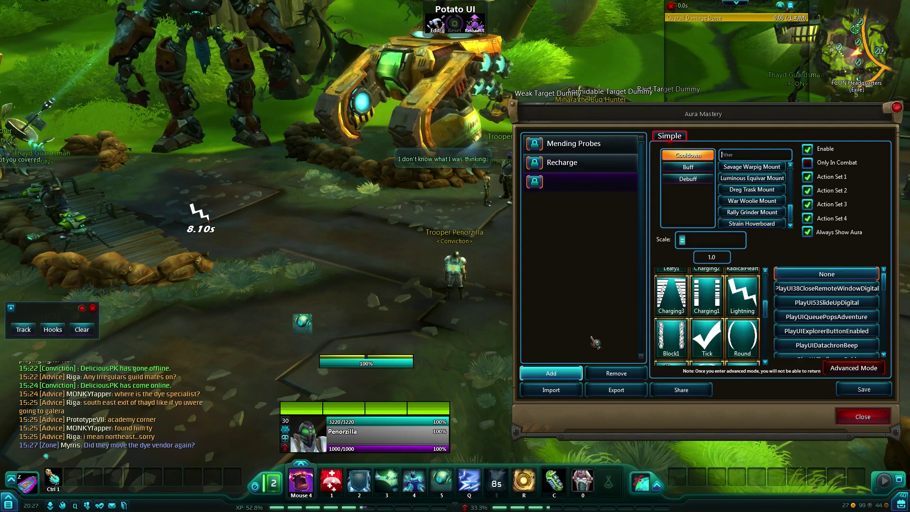
pyautogui.click(853, 368)
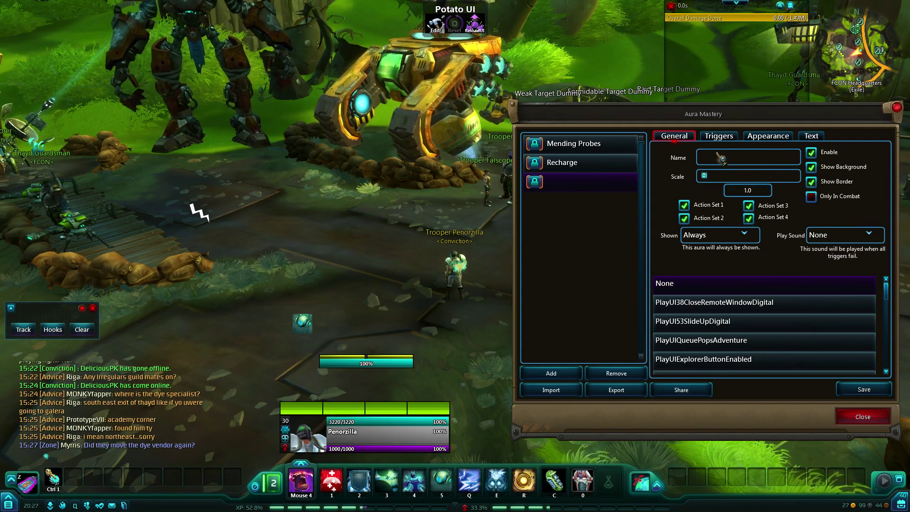
pyautogui.click(813, 198)
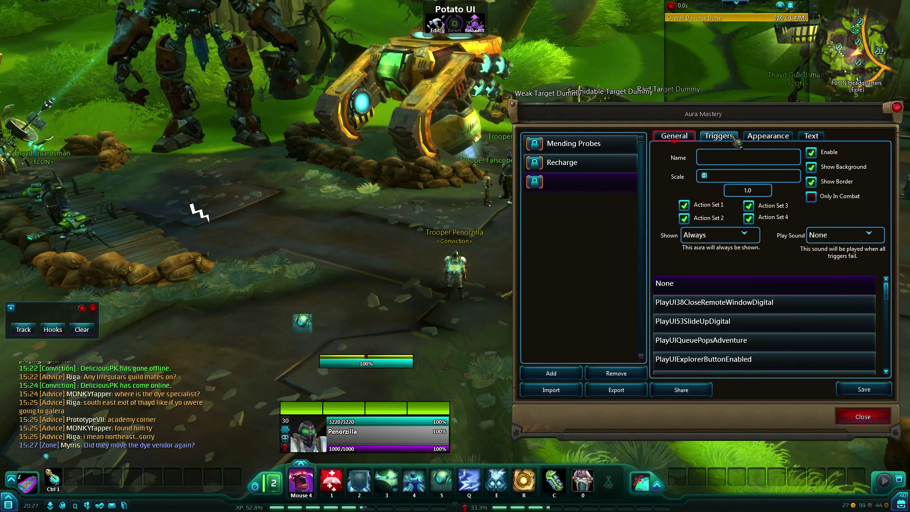
# - Add a trigger to the new unnamed aura and set the trigger type to Debuff
pyautogui.click(718, 136)
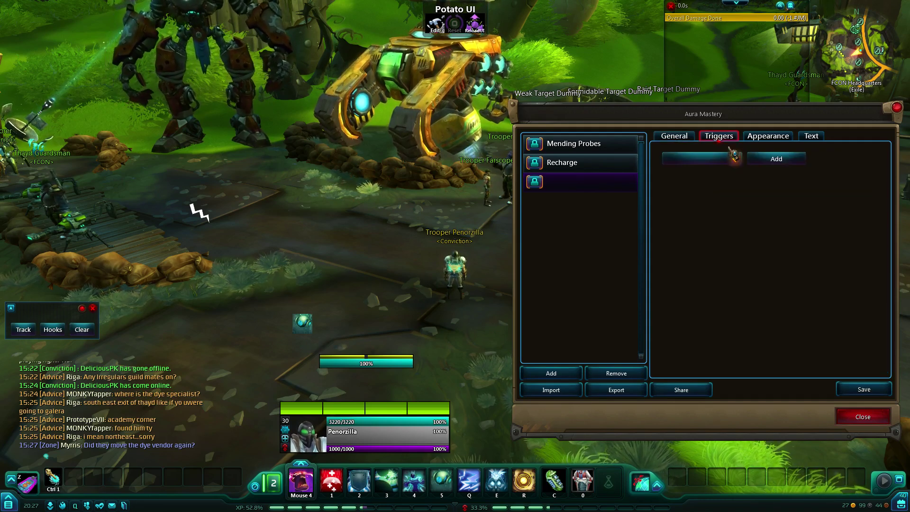
pyautogui.click(736, 158)
pyautogui.click(773, 161)
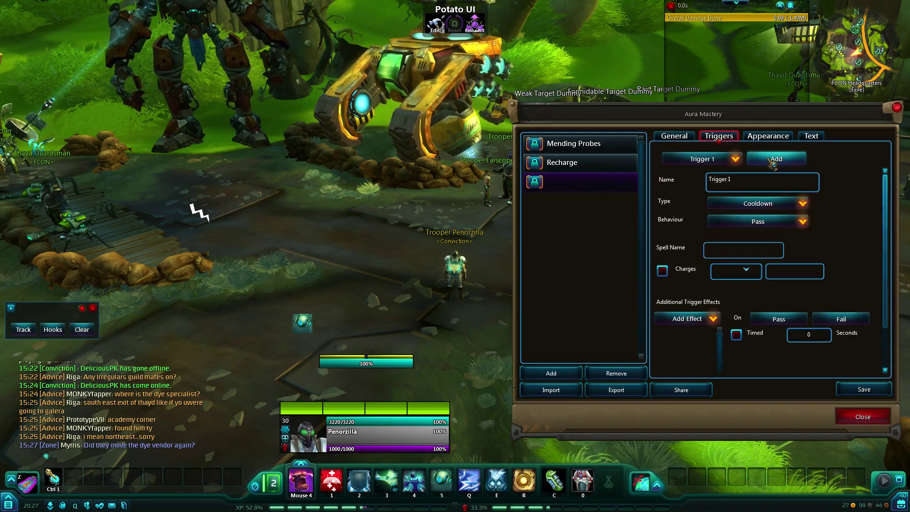
pyautogui.click(783, 205)
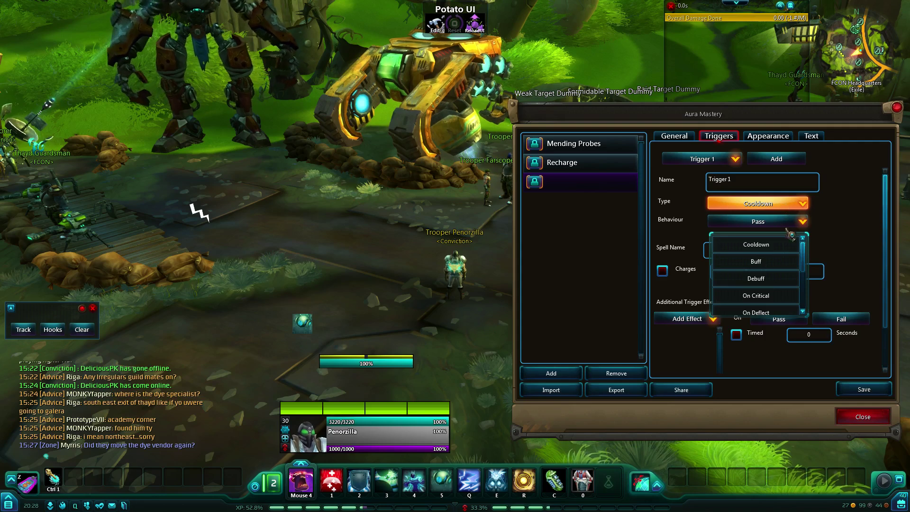
pyautogui.scroll(-1, 805, 268)
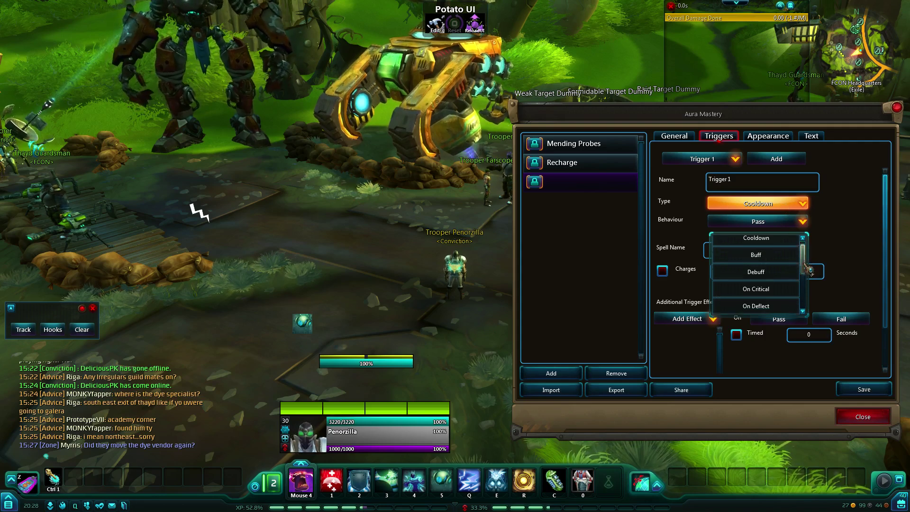
pyautogui.moveTo(807, 269); pyautogui.dragTo(774, 270)
pyautogui.click(765, 251)
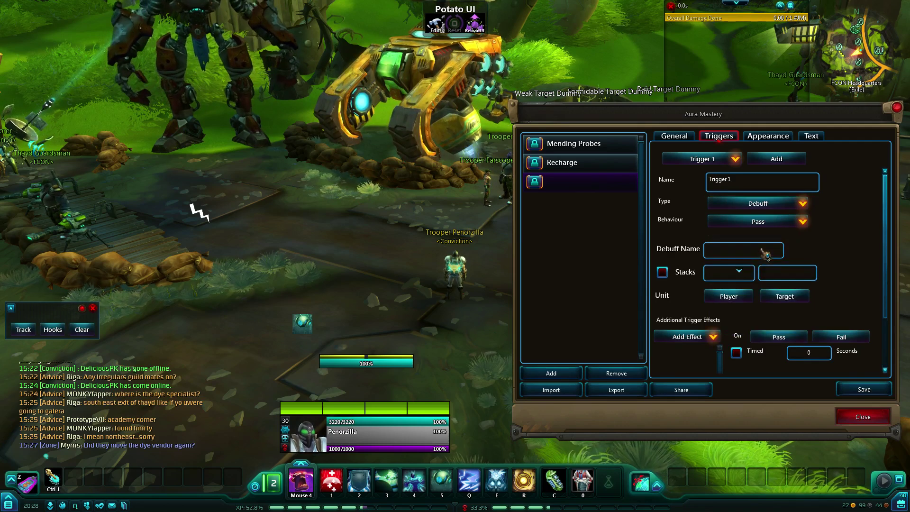
# - Enable the Stacks condition of the debuff trigger and set it to == 1
pyautogui.click(727, 256)
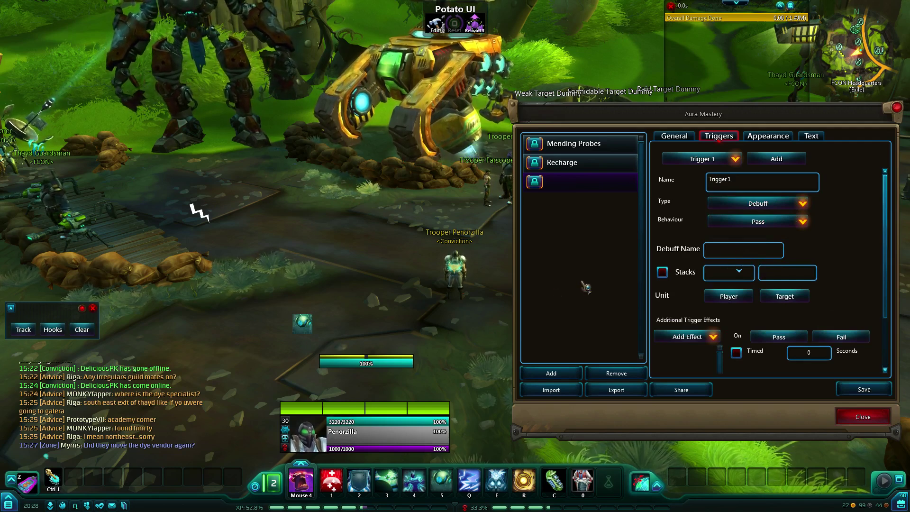
pyautogui.click(740, 273)
pyautogui.click(741, 274)
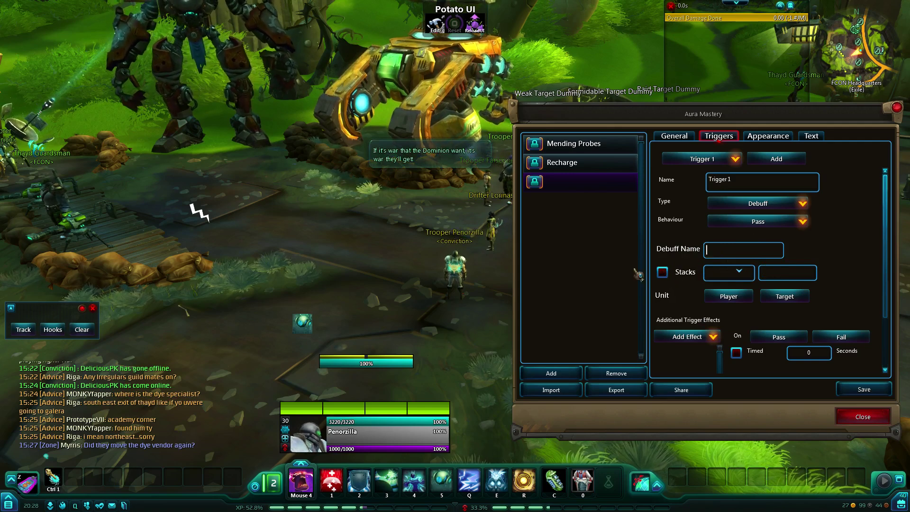
pyautogui.click(663, 272)
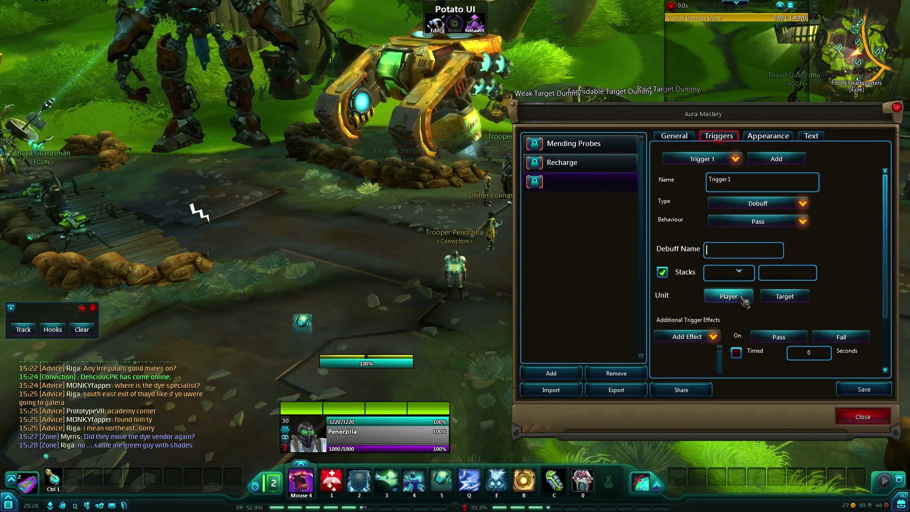
pyautogui.click(742, 273)
pyautogui.click(733, 290)
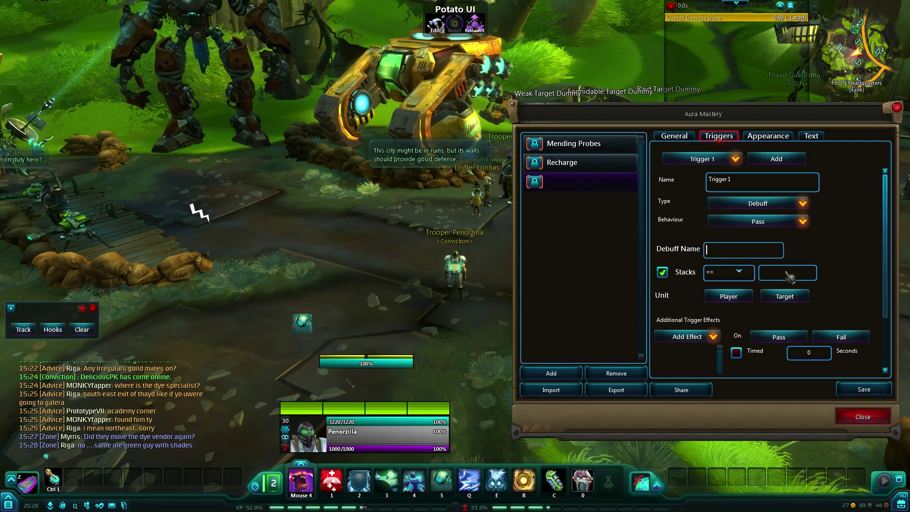
pyautogui.click(789, 276)
pyautogui.write('1')
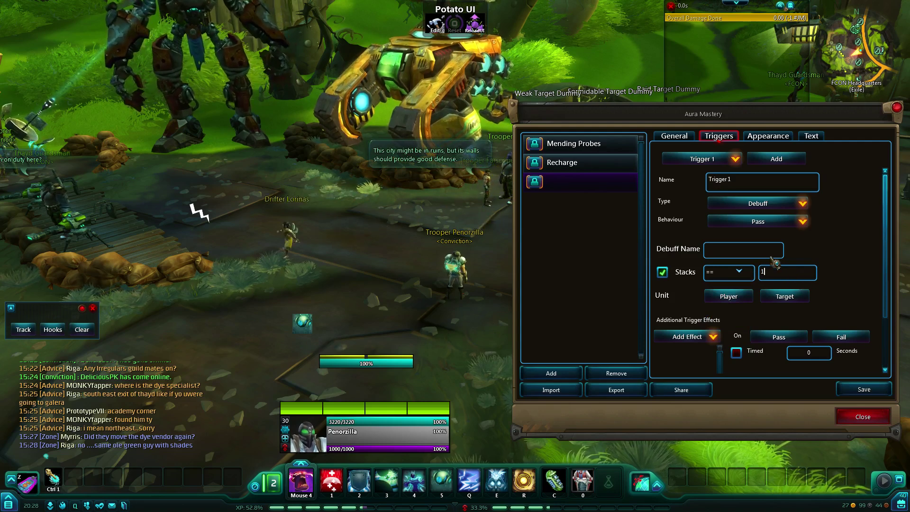
# - Change the trigger's Stacks condition to >= 5
pyautogui.press('BackSpace')
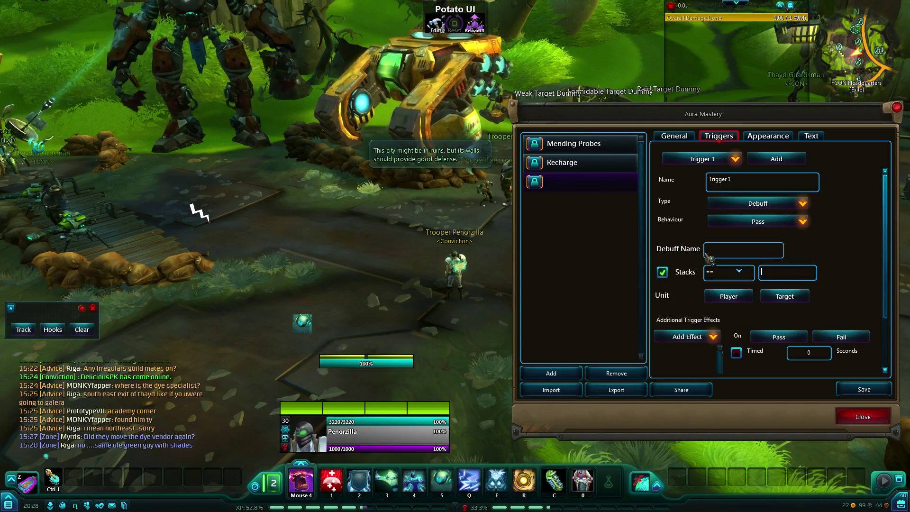
pyautogui.click(737, 274)
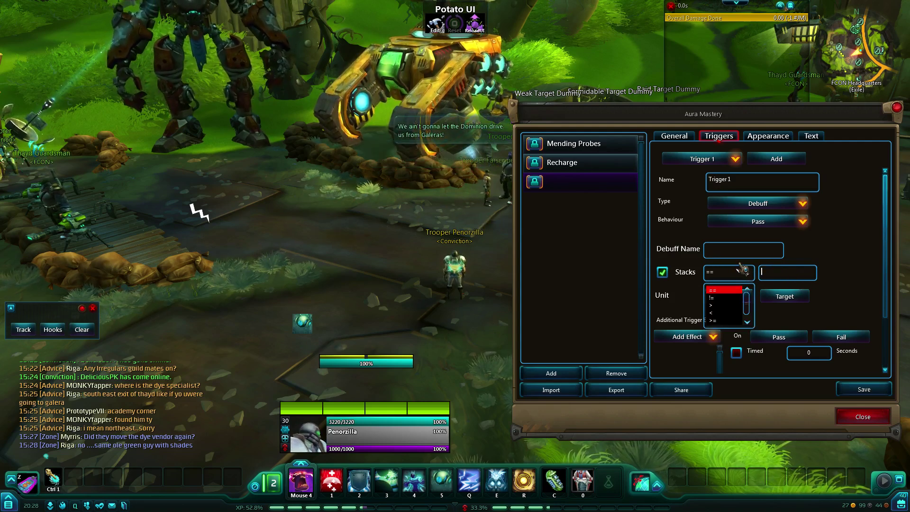
pyautogui.click(722, 326)
pyautogui.click(788, 276)
pyautogui.write('5')
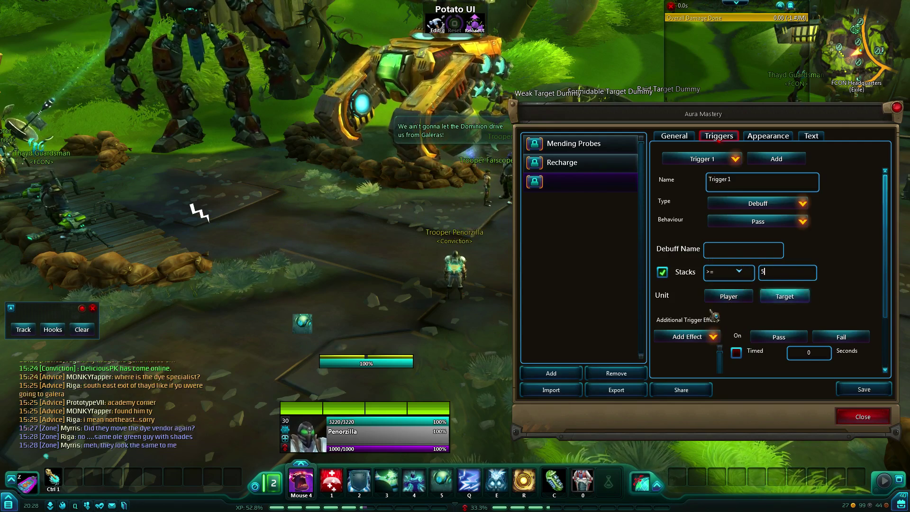
# - Examine the additional trigger effects on offer and the new aura's icon and overlay appearance options
pyautogui.click(712, 337)
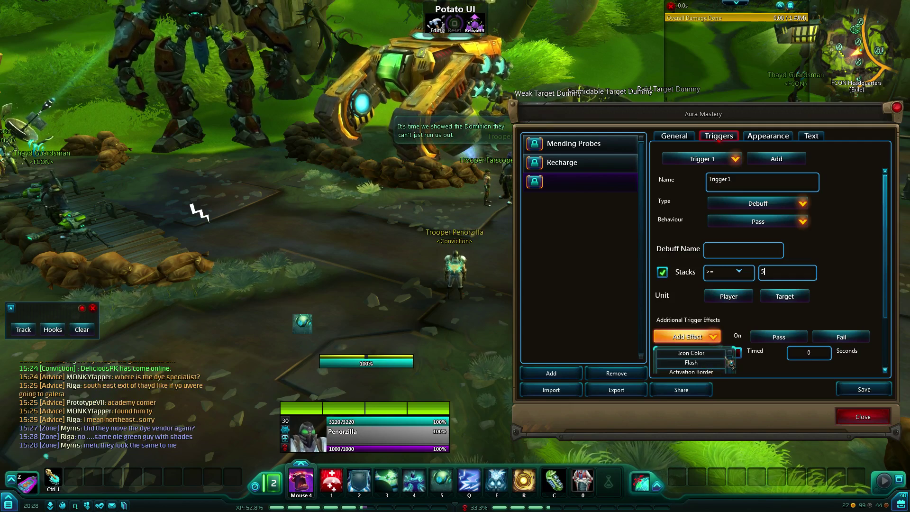
pyautogui.click(838, 308)
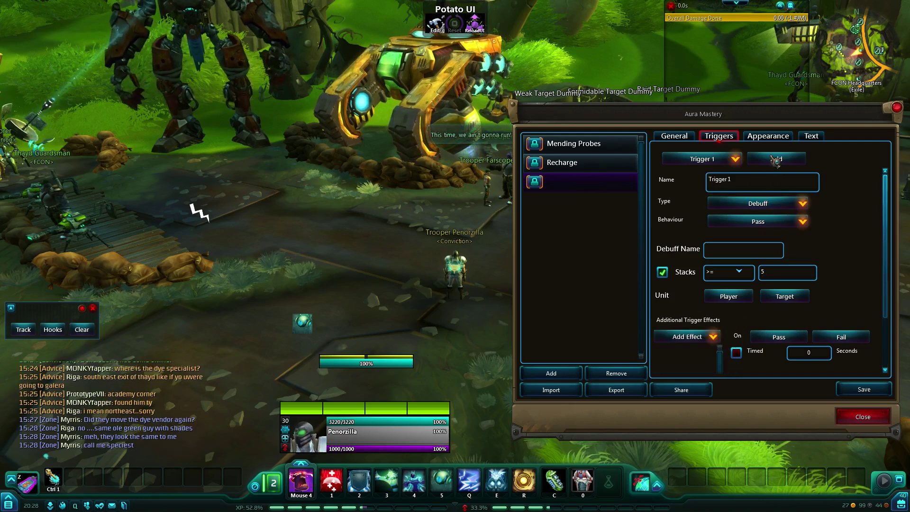
pyautogui.click(774, 138)
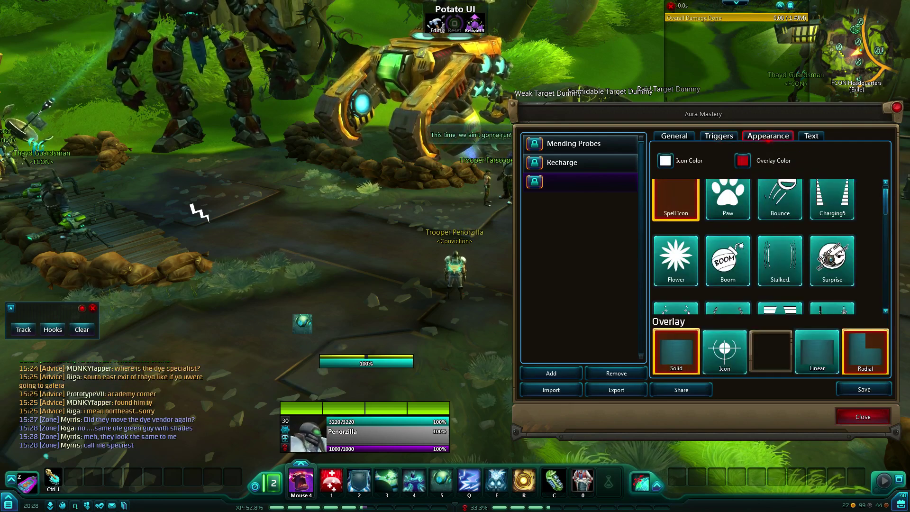
pyautogui.scroll(1, 777, 227)
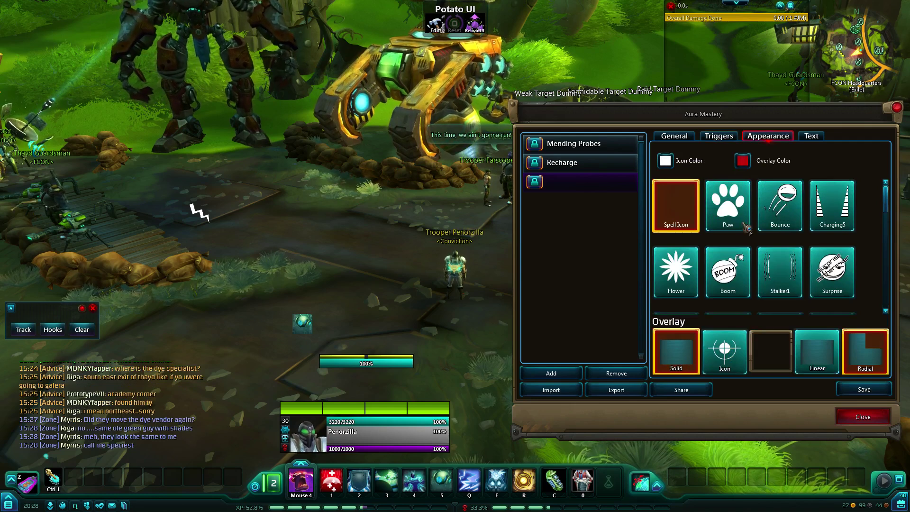
pyautogui.scroll(-2, 764, 264)
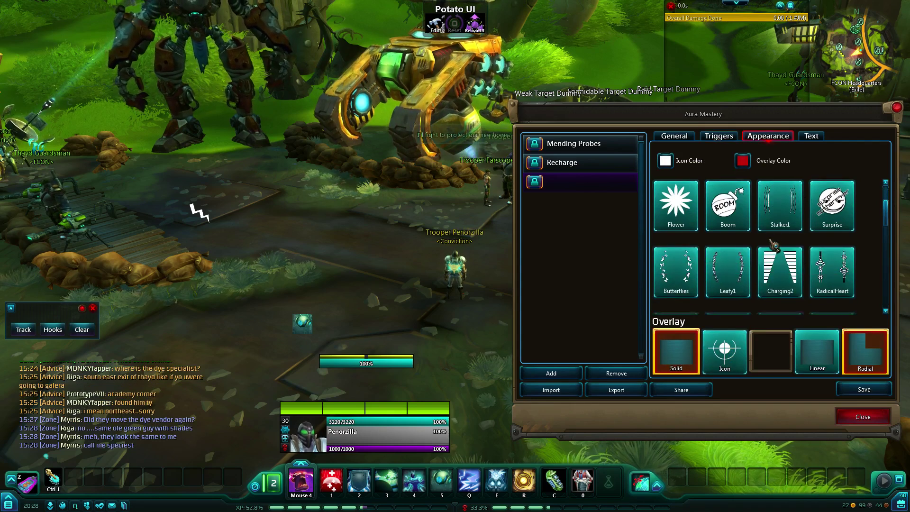
pyautogui.scroll(1, 779, 220)
pyautogui.scroll(1, 779, 216)
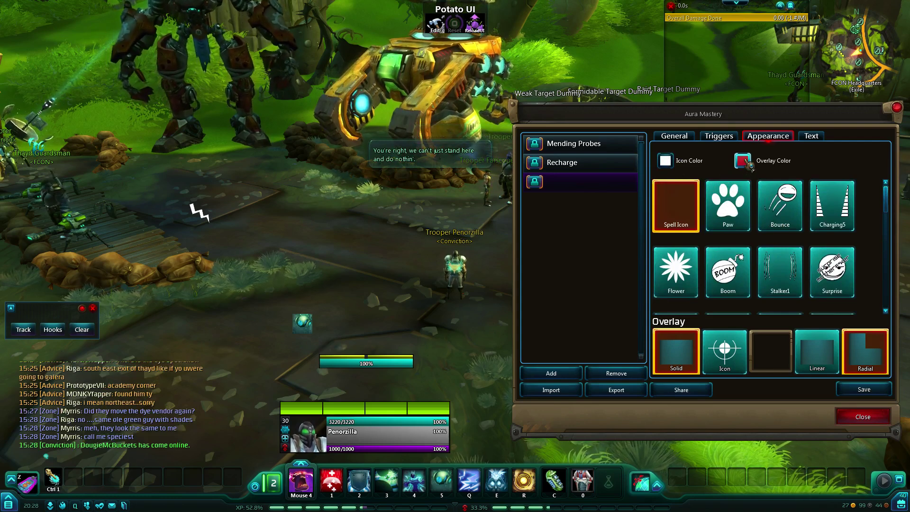
# - Review the aura's trigger and appearance settings again and open its text settings
pyautogui.click(719, 137)
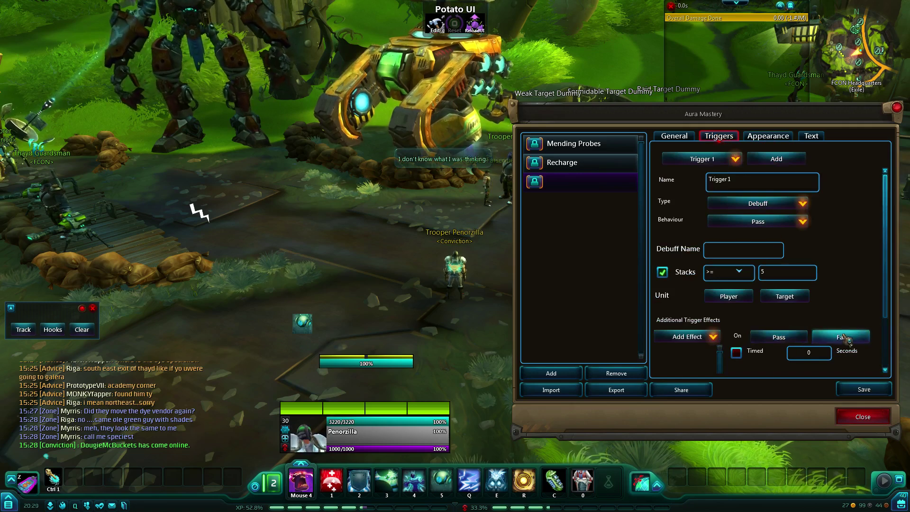
pyautogui.click(765, 137)
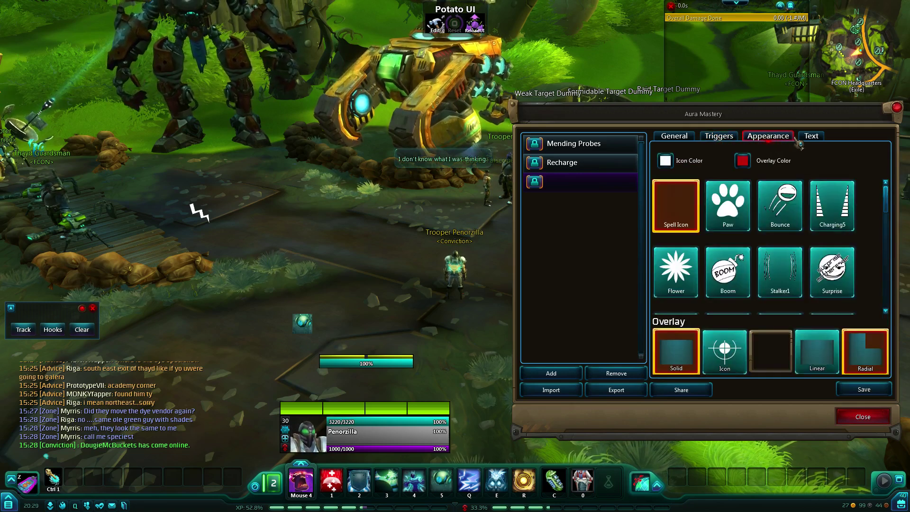
pyautogui.click(810, 137)
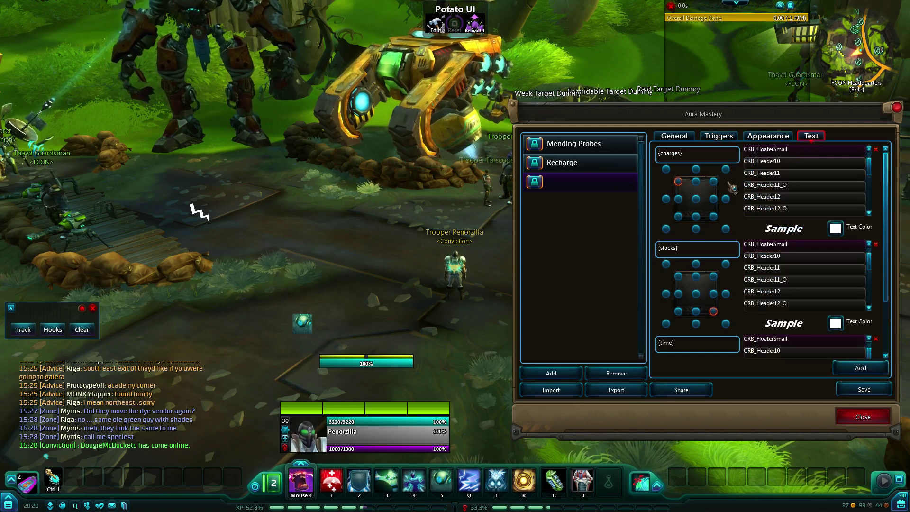
# - Examine the Behaviour options available for the new aura's debuff trigger
pyautogui.click(718, 137)
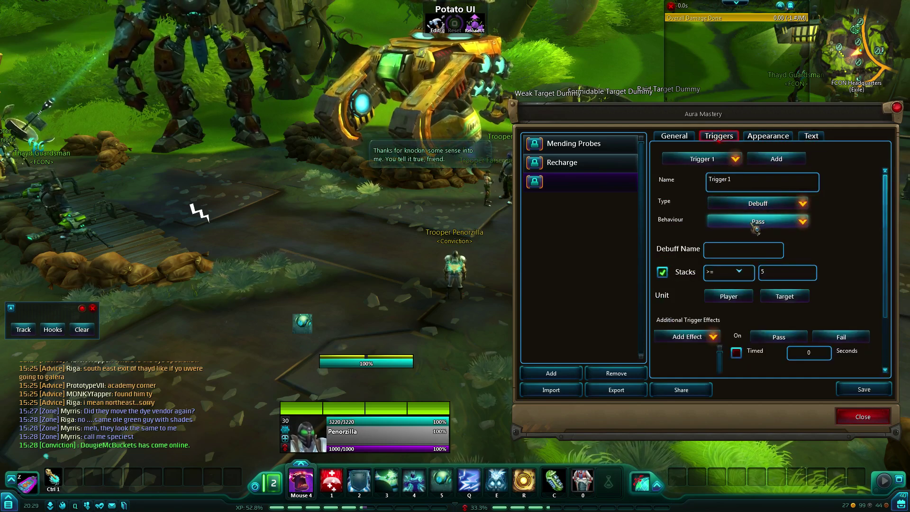
pyautogui.click(793, 225)
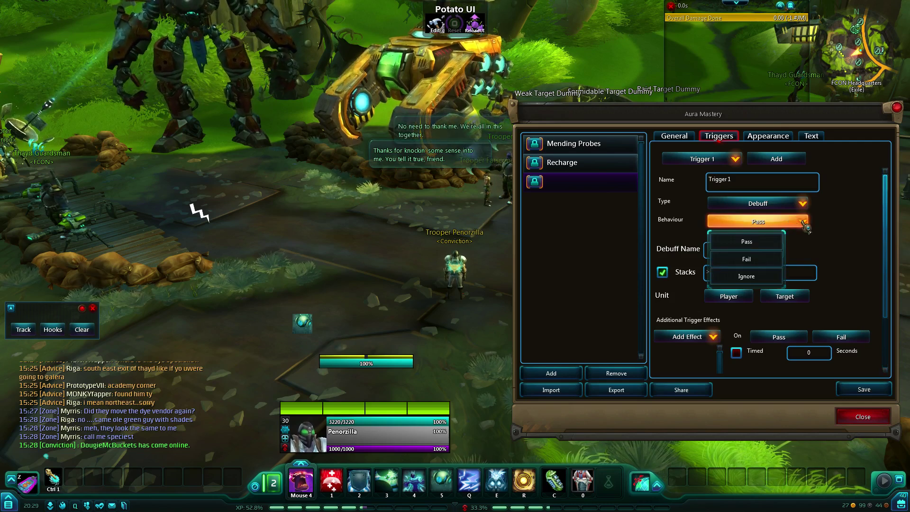
pyautogui.click(803, 222)
pyautogui.click(803, 223)
pyautogui.click(838, 218)
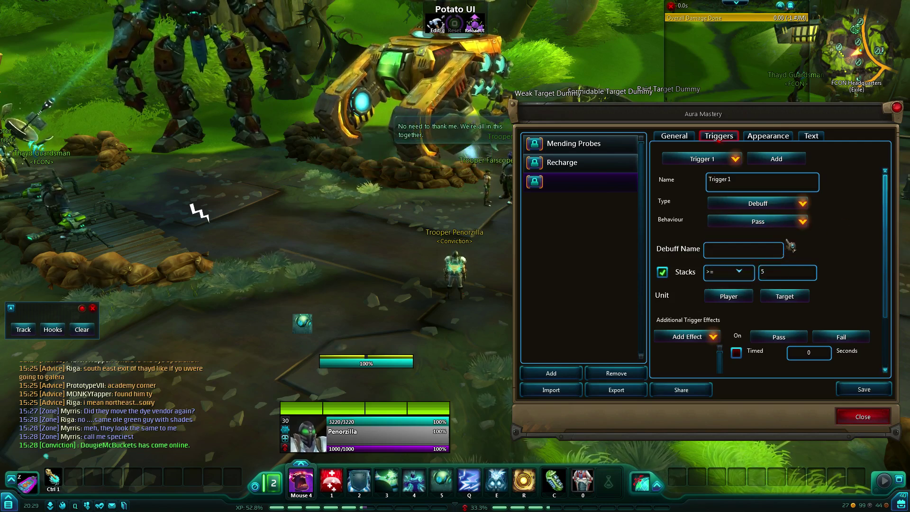
pyautogui.click(798, 227)
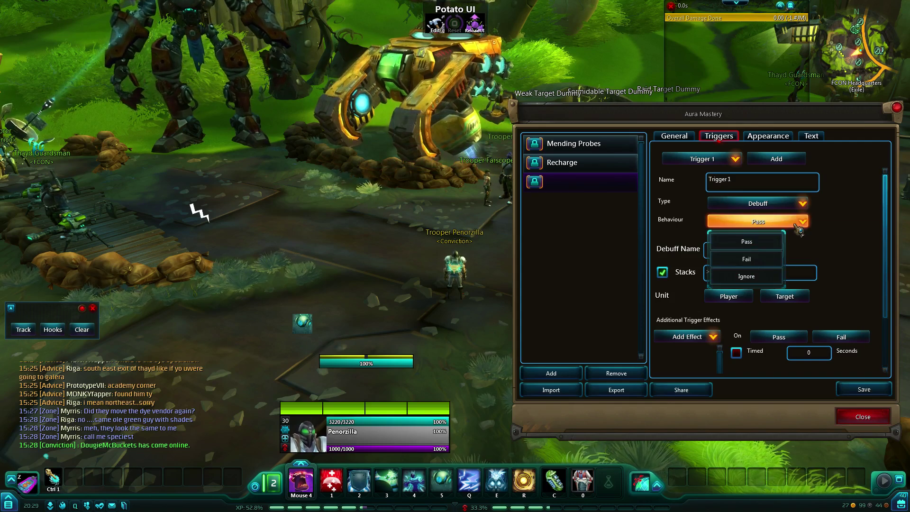
pyautogui.click(839, 238)
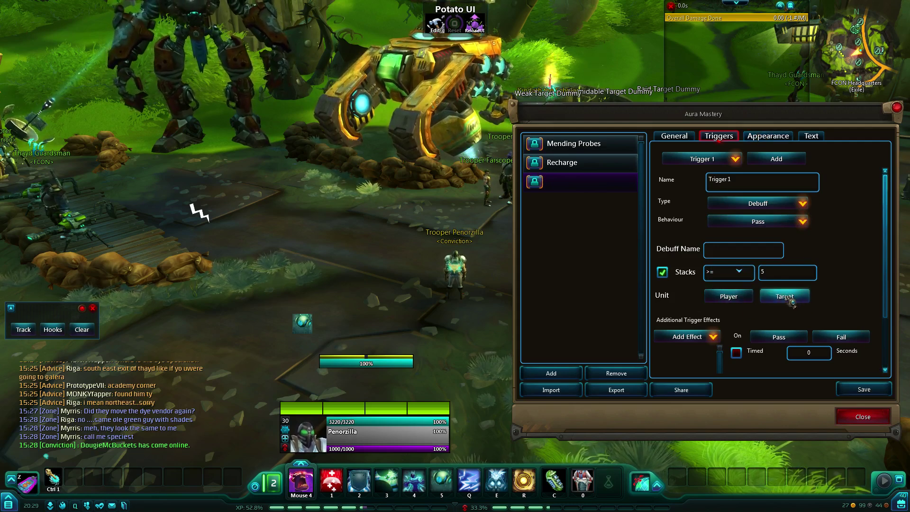
# - Review the new aura's appearance and text settings, ending on its general settings
pyautogui.click(776, 134)
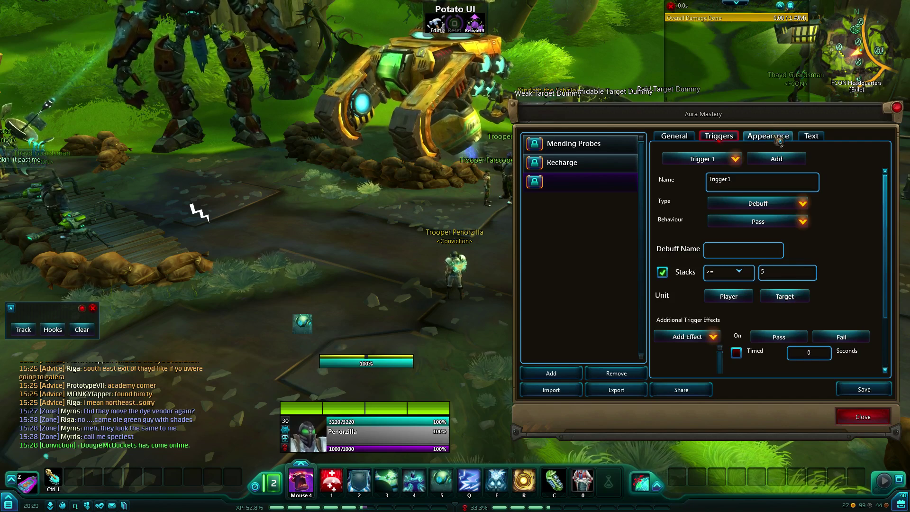
pyautogui.click(732, 137)
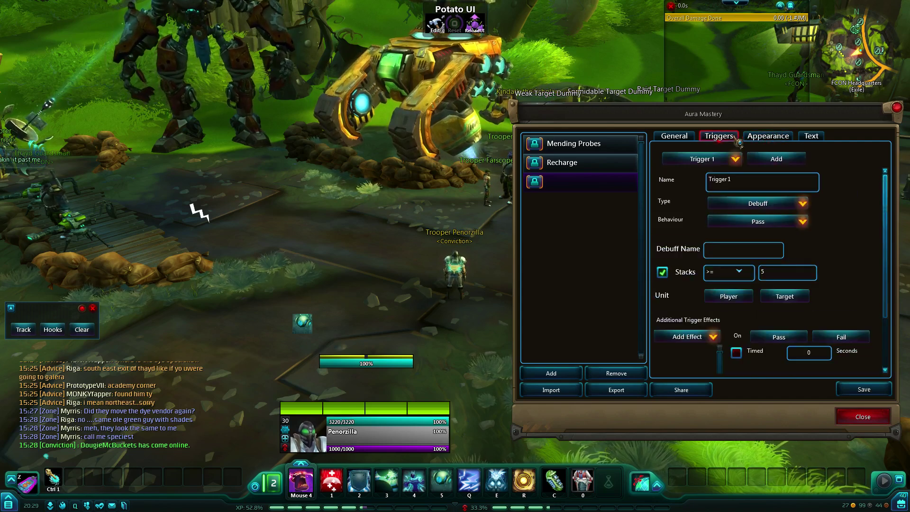
pyautogui.click(774, 138)
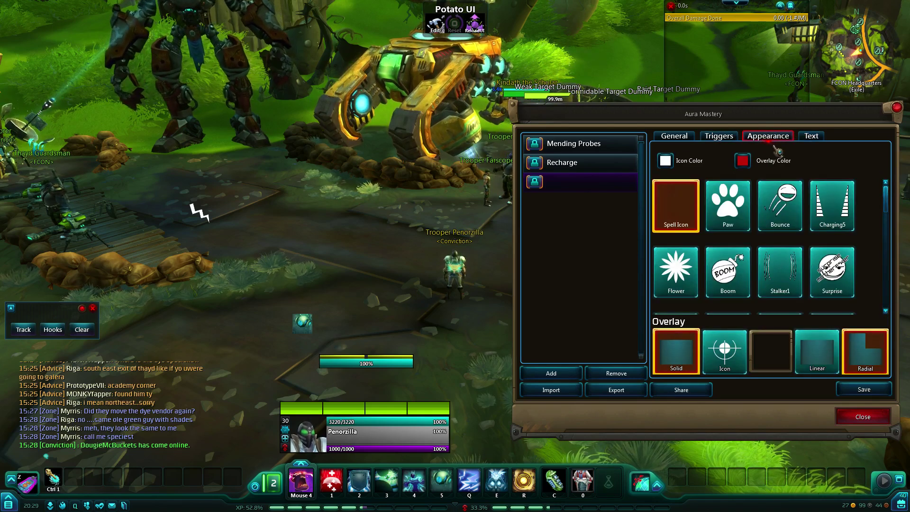
pyautogui.click(811, 137)
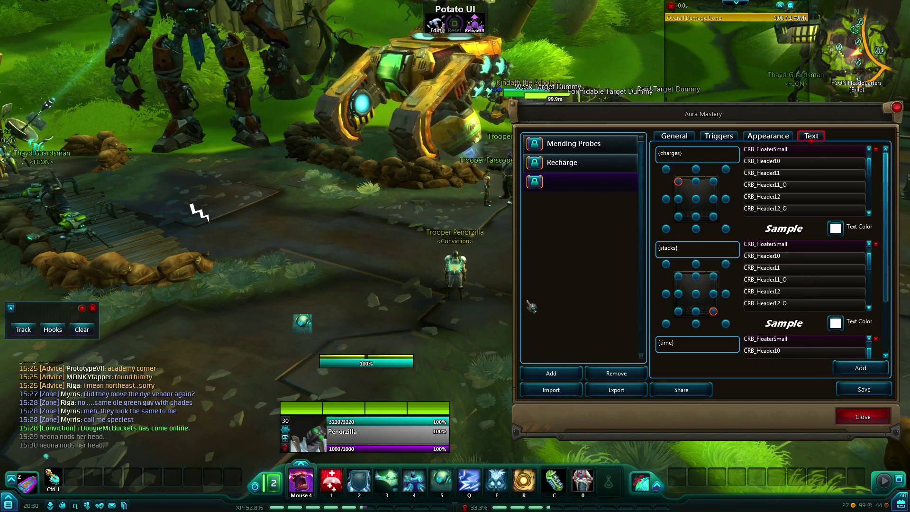
pyautogui.click(726, 134)
pyautogui.click(676, 136)
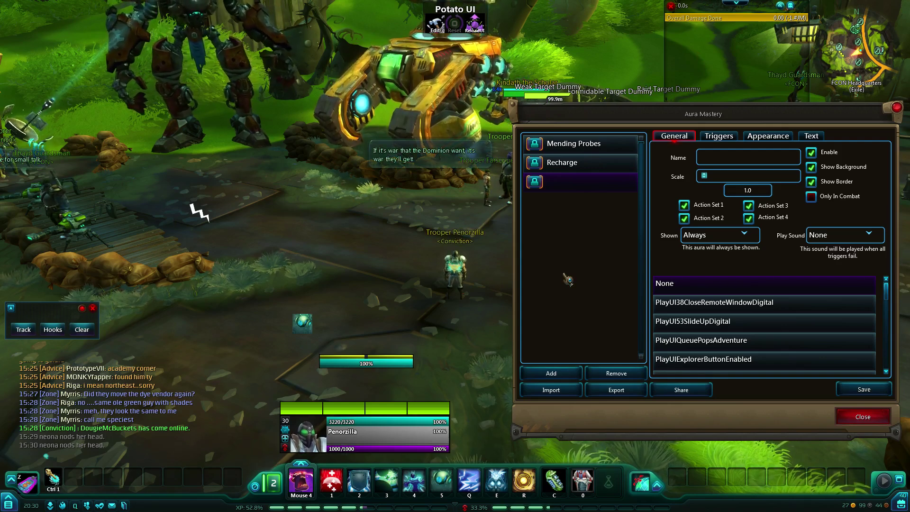
# - Import the copied Mending Probes aura and display the imported copy's settings
pyautogui.moveTo(643, 119); pyautogui.dragTo(598, 69)
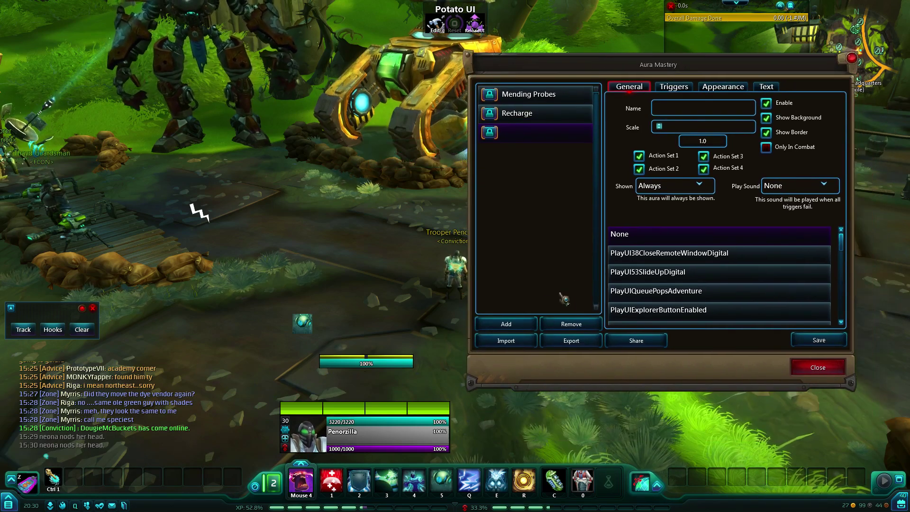
pyautogui.click(514, 343)
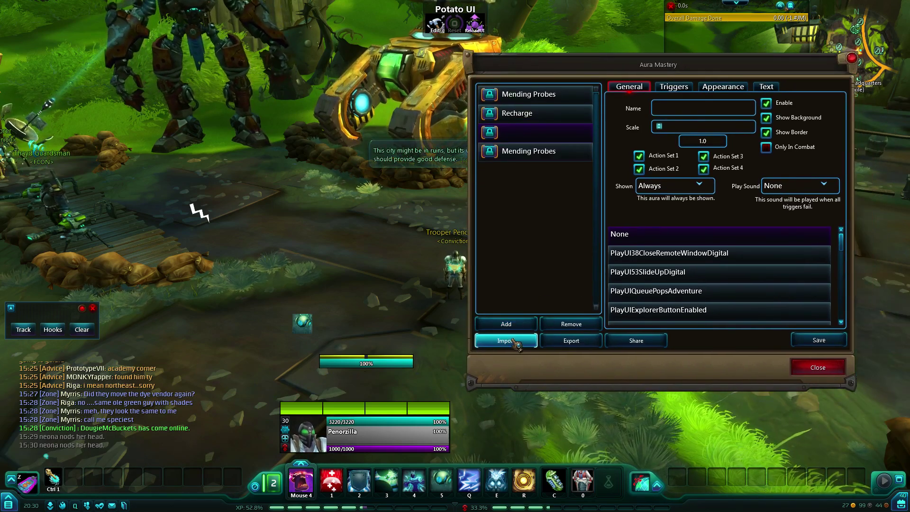
pyautogui.moveTo(633, 62); pyautogui.dragTo(351, 60)
pyautogui.click(279, 148)
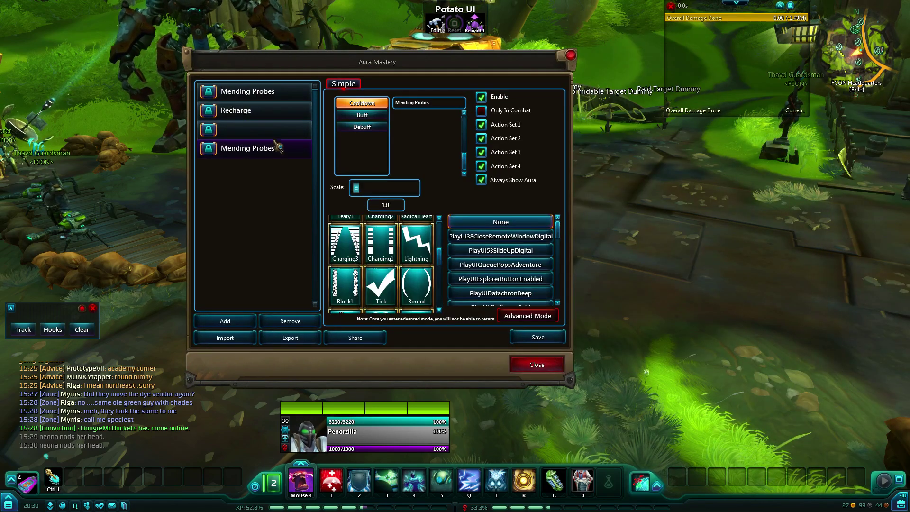
# - Remove the imported Mending Probes copy from the end of the aura list
pyautogui.click(274, 134)
pyautogui.click(277, 150)
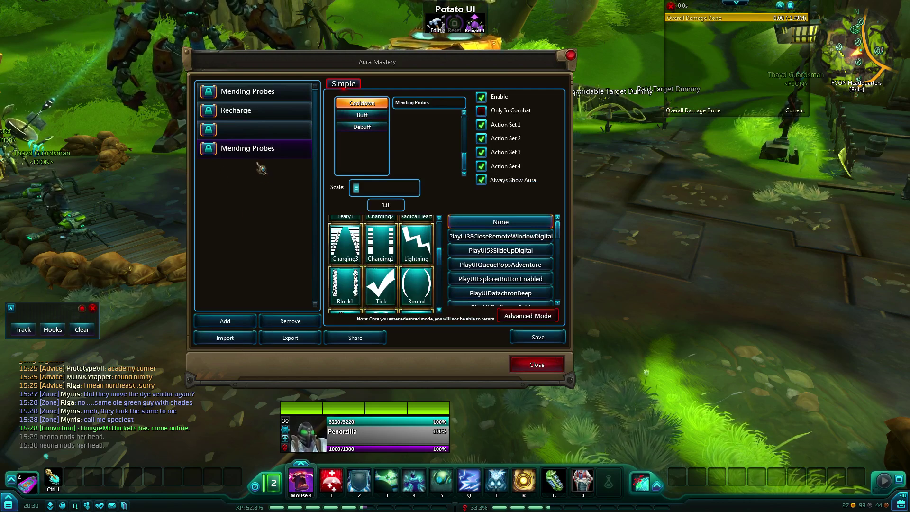
pyautogui.click(299, 326)
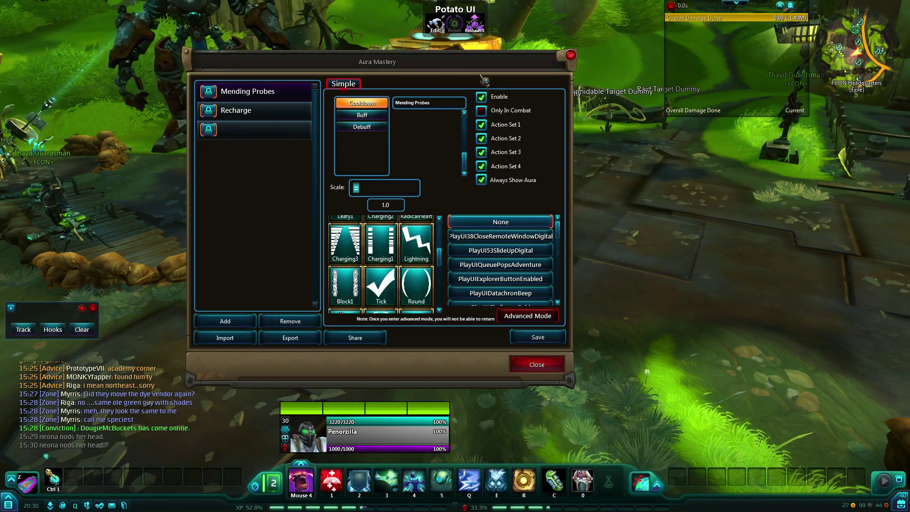
# - Review the sharing options for the Mending Probes aura and dismiss them without sending anything
pyautogui.moveTo(414, 62); pyautogui.dragTo(612, 66)
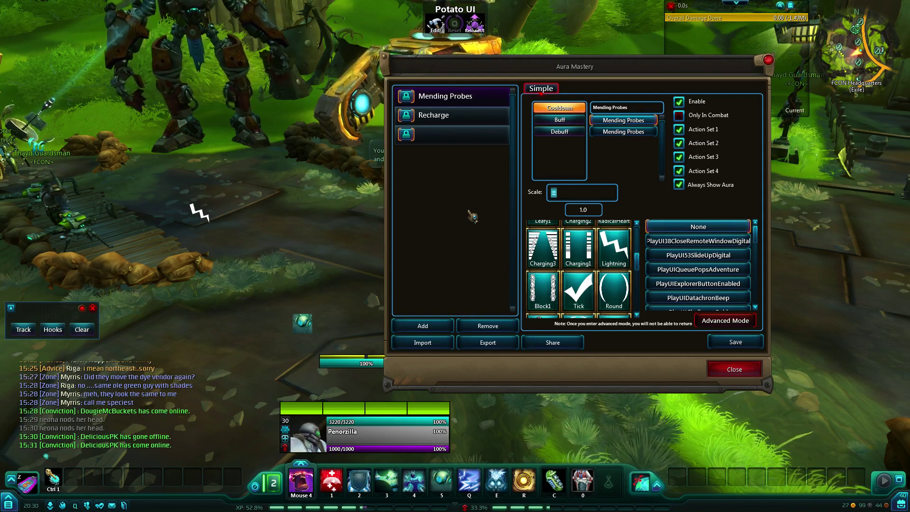
pyautogui.click(565, 347)
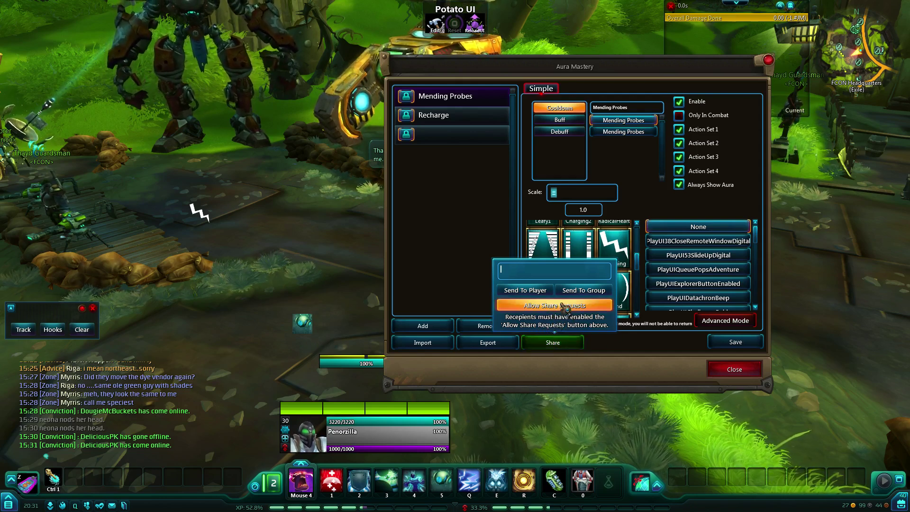
pyautogui.click(574, 367)
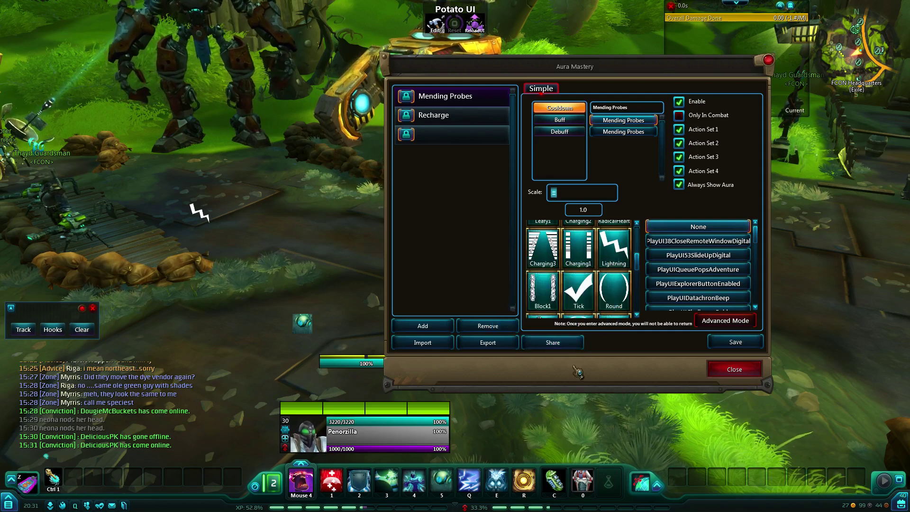
pyautogui.moveTo(536, 58); pyautogui.dragTo(501, 74)
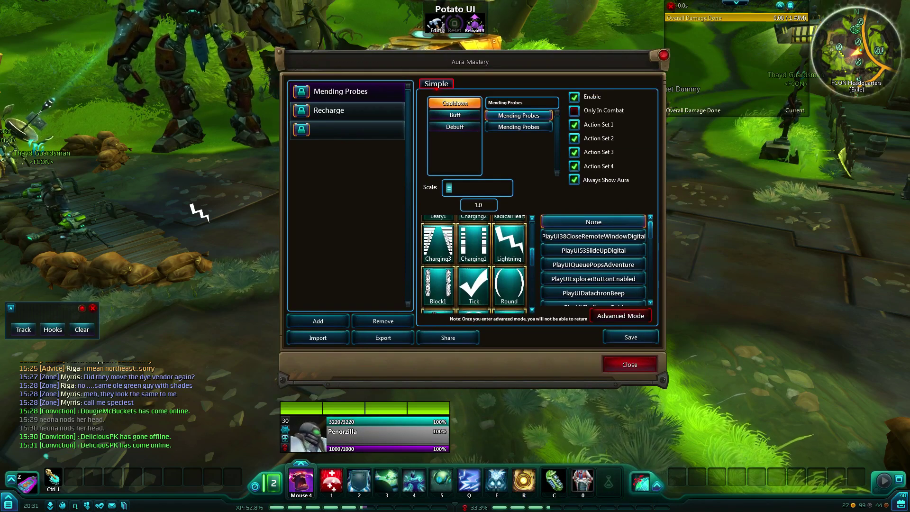
# - Switch to the browser and look through the CodeCopy page and guide list of the aura-mastery GitHub wiki
pyautogui.moveTo(909, 97); pyautogui.dragTo(534, 87)
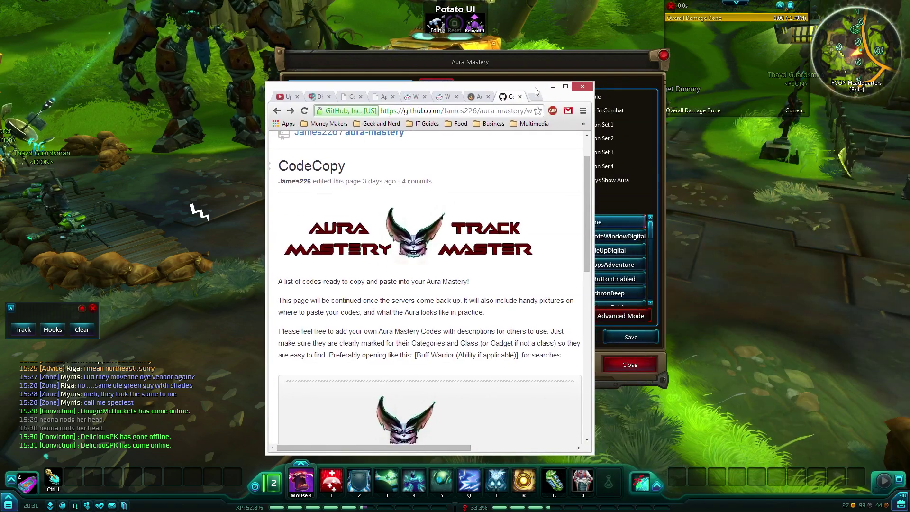
pyautogui.moveTo(592, 221); pyautogui.dragTo(732, 217)
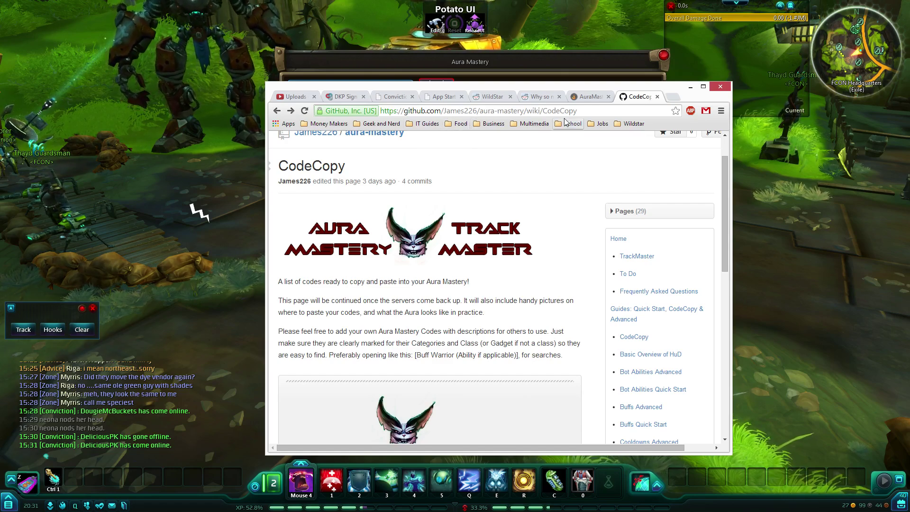
pyautogui.scroll(-5, 578, 180)
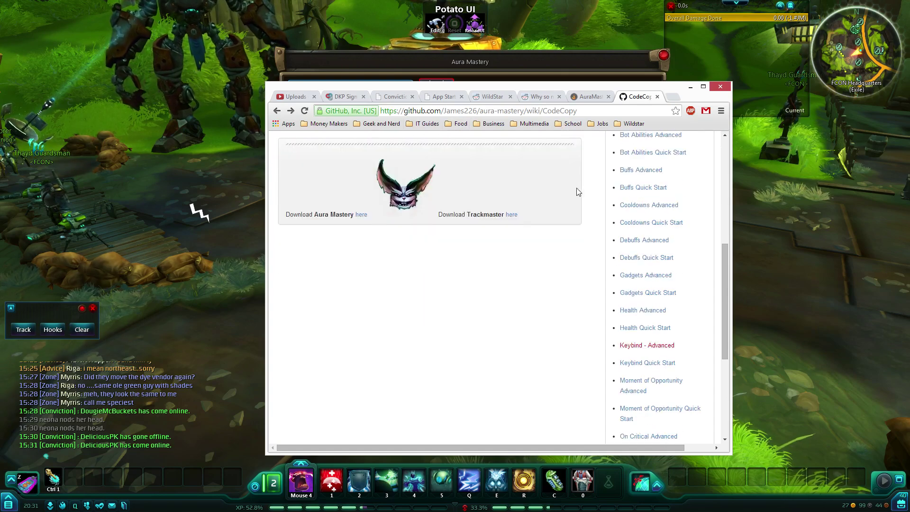
pyautogui.scroll(-5, 617, 294)
pyautogui.scroll(8, 646, 284)
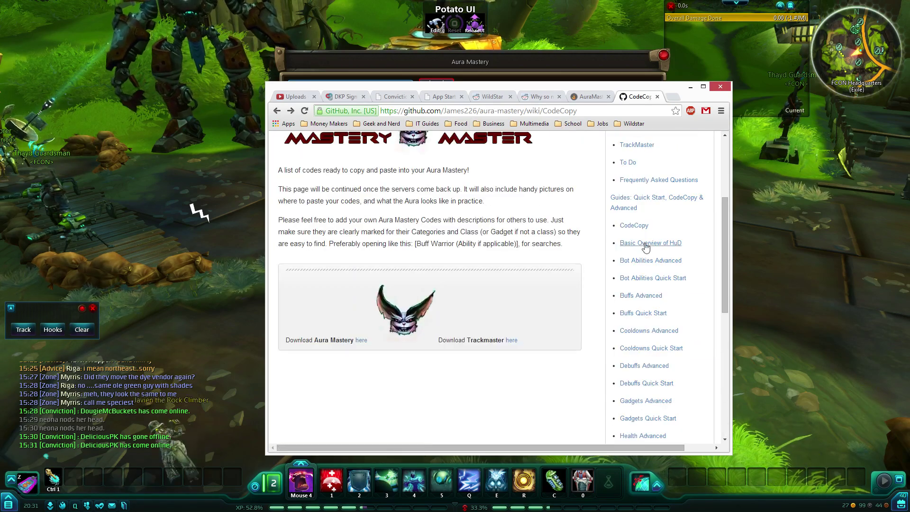
pyautogui.scroll(-1, 644, 299)
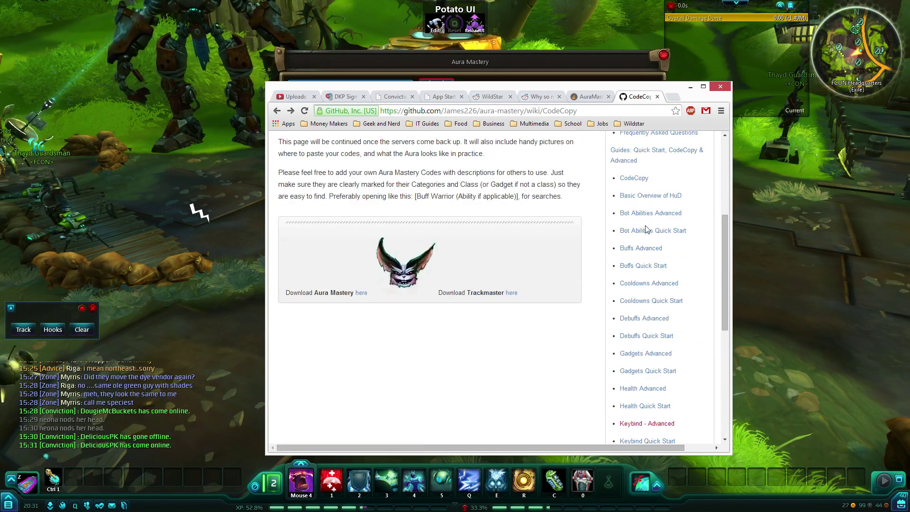
# - Open the wiki's Basic Overview of HuD page, look through it and its guide list, and return to the game
pyautogui.click(653, 196)
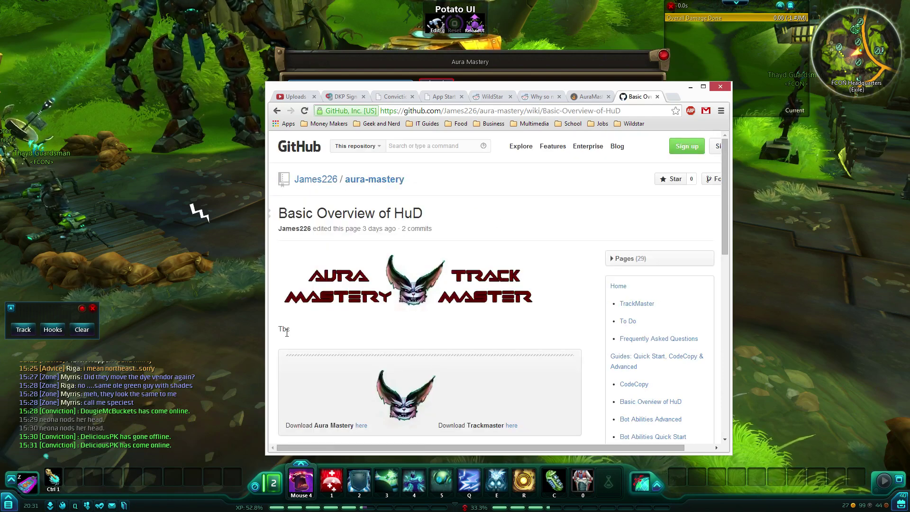
pyautogui.scroll(-10, 700, 287)
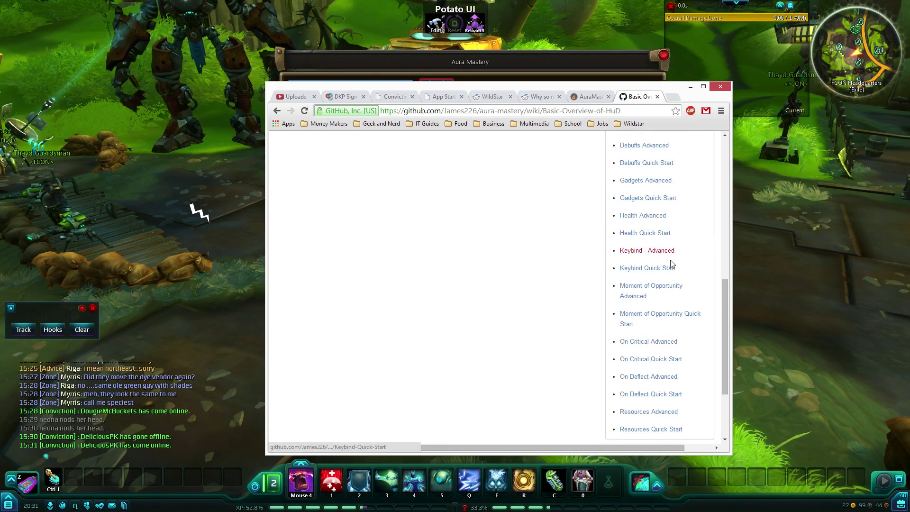
pyautogui.scroll(4, 668, 266)
pyautogui.scroll(5, 538, 218)
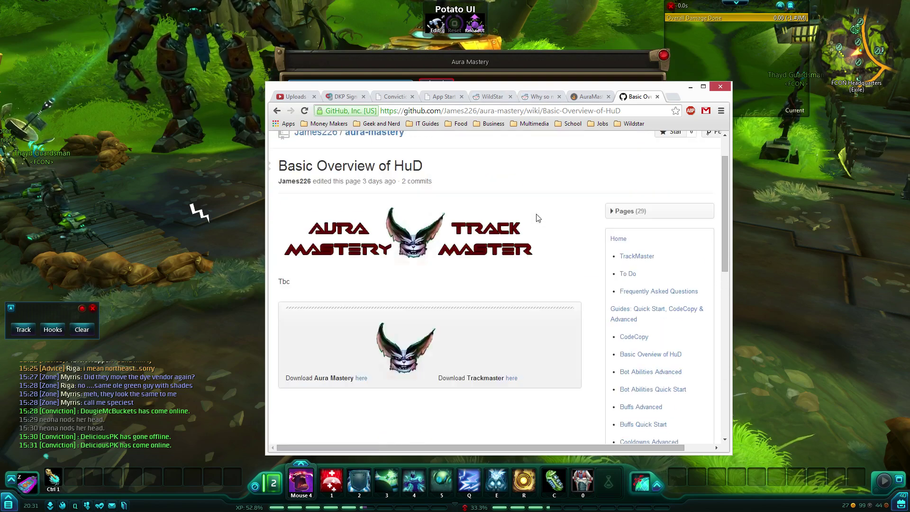
pyautogui.scroll(1, 512, 188)
pyautogui.moveTo(665, 90); pyautogui.dragTo(909, 144)
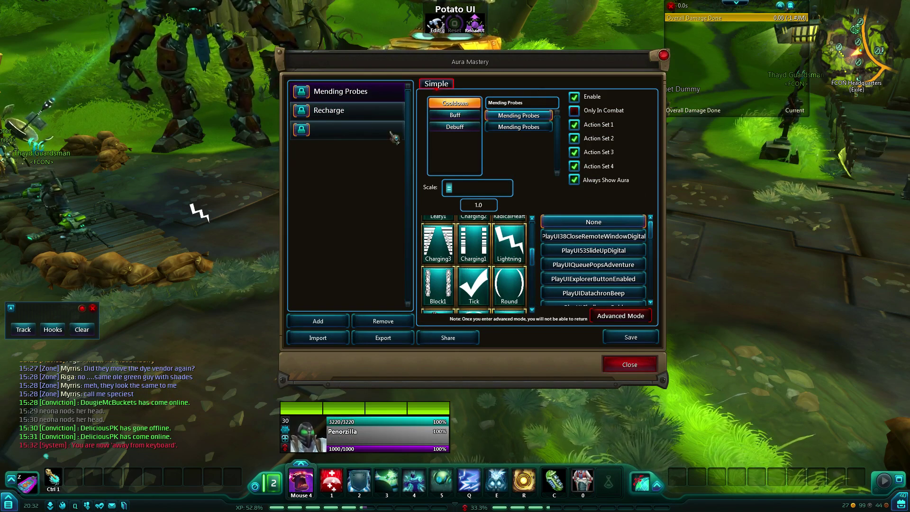
# - Select the unnamed aura at the end of the aura list
pyautogui.click(355, 134)
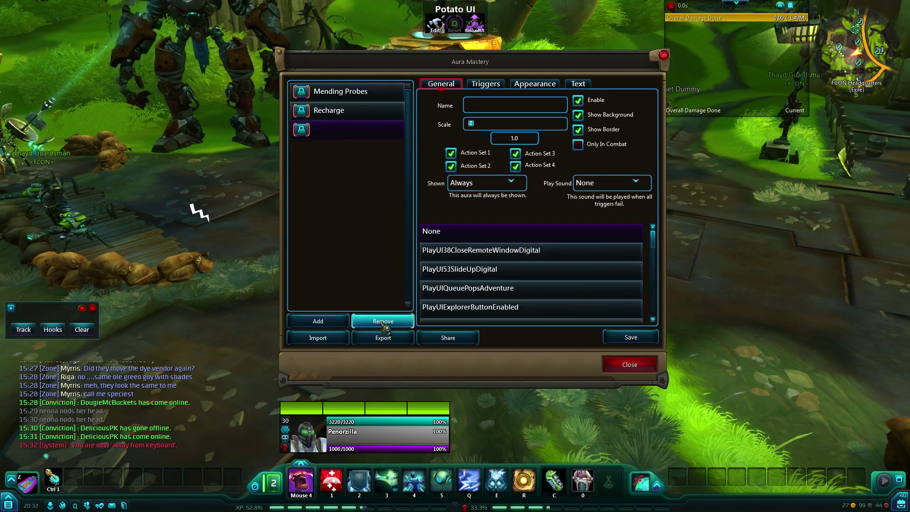